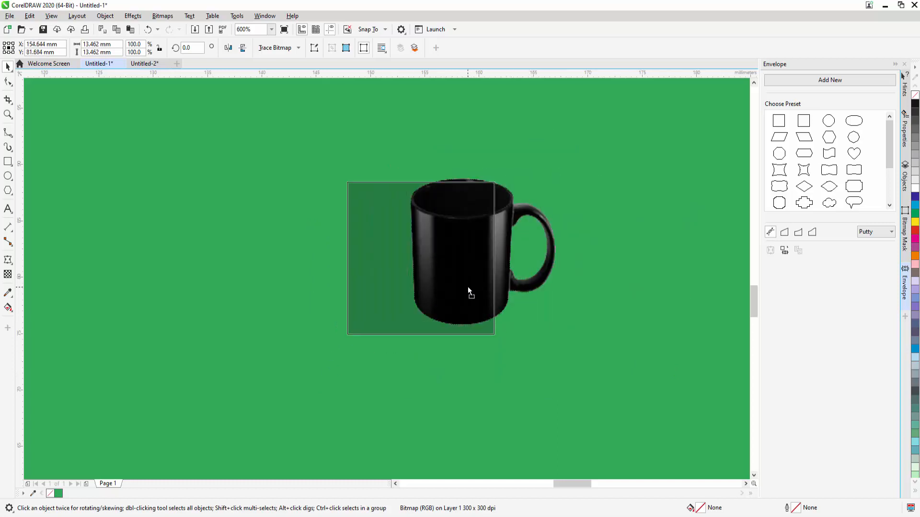
Step: Examine the two curved KUKI CHANNEL text samples and their outlines in the Untitled-2 document
click(154, 69)
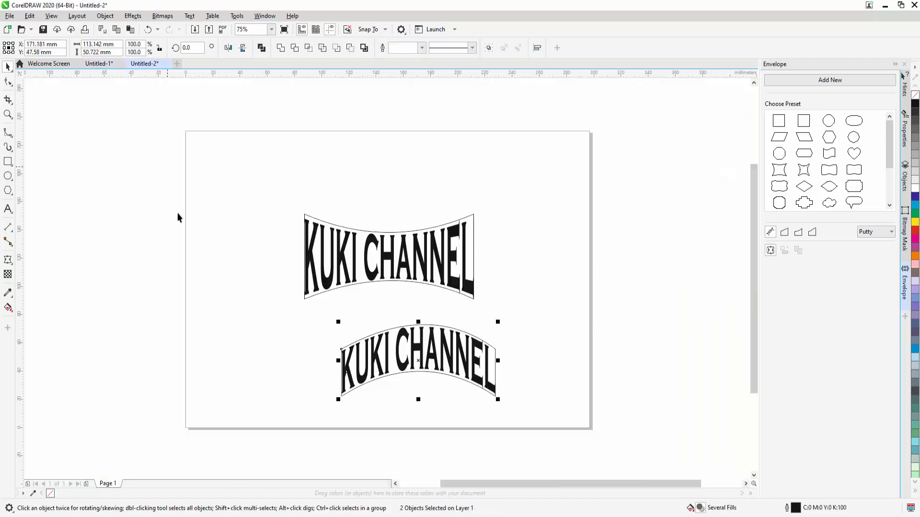
drag(392, 265, 423, 258)
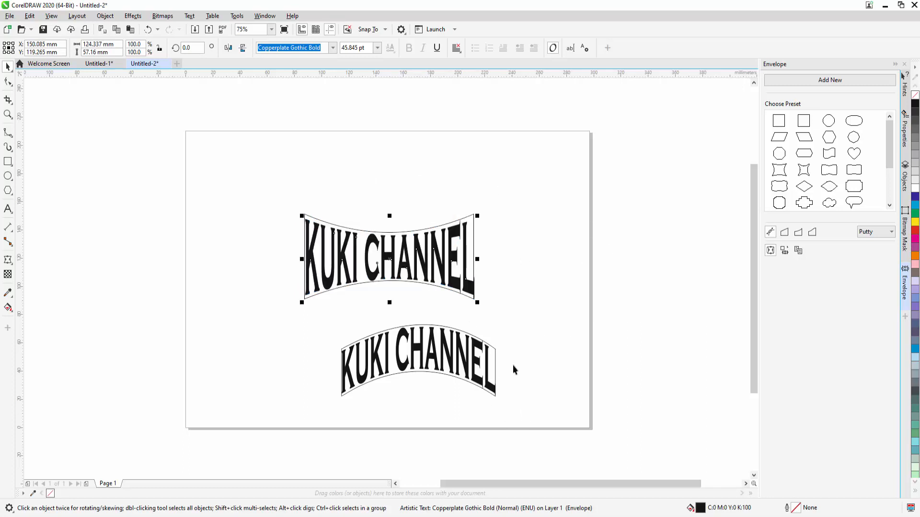
drag(522, 342, 449, 377)
drag(316, 404, 315, 404)
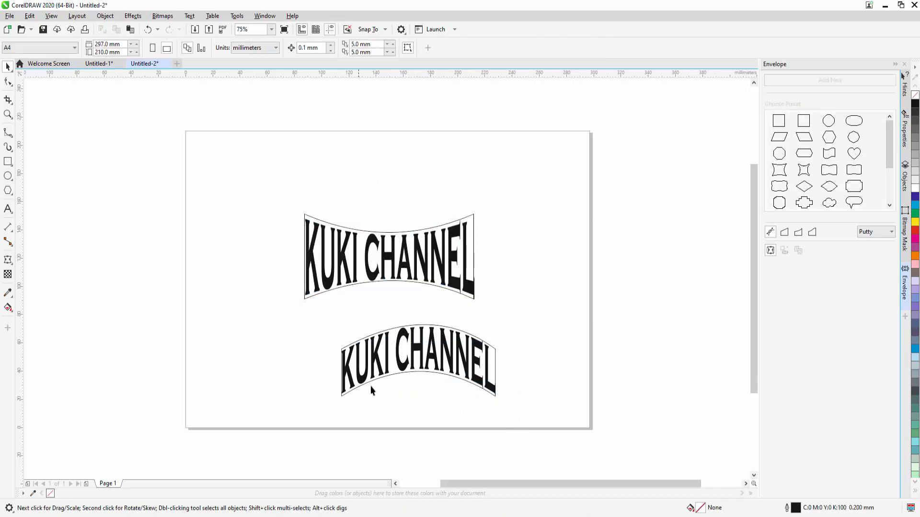
click(365, 347)
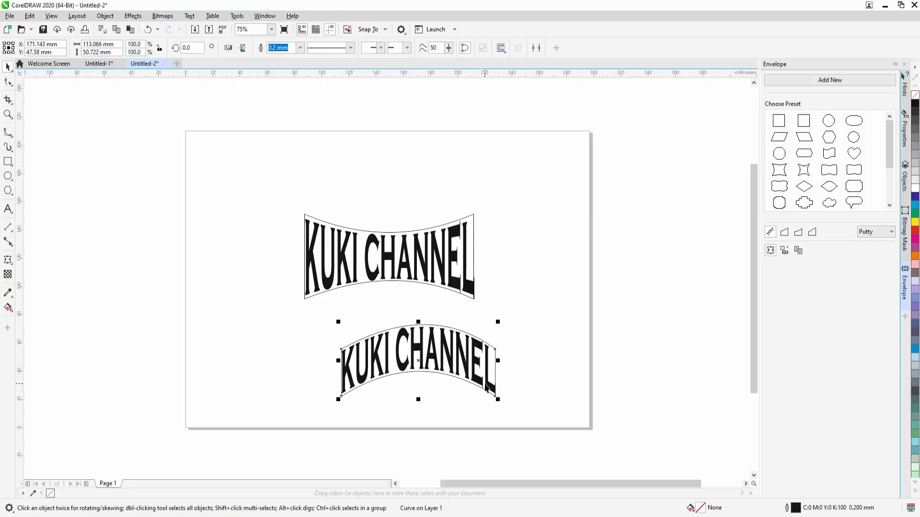
click(459, 284)
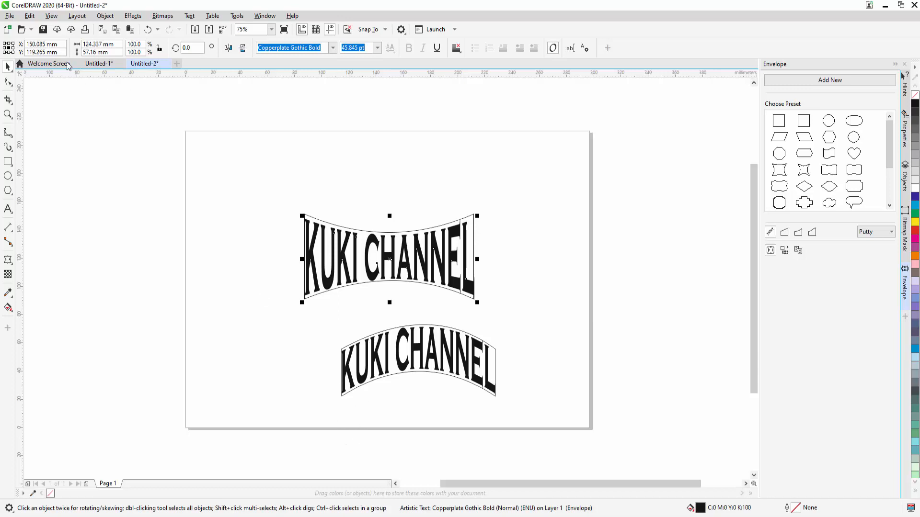
Step: Create a new one-page A4 landscape document in CMYK at 300 dpi
click(48, 63)
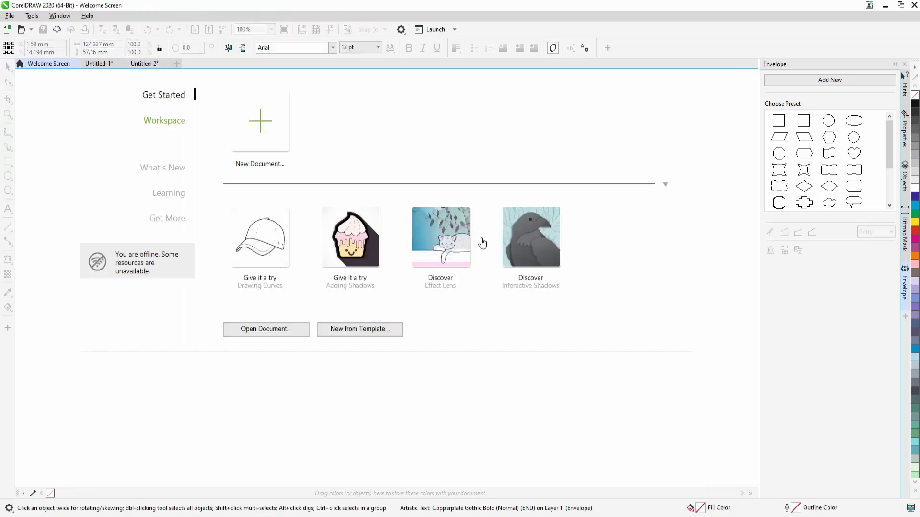
click(258, 126)
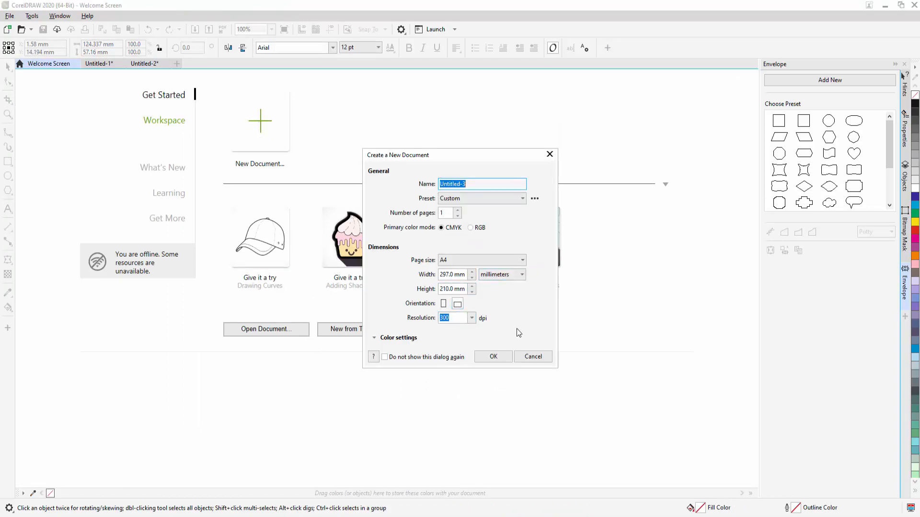
click(494, 356)
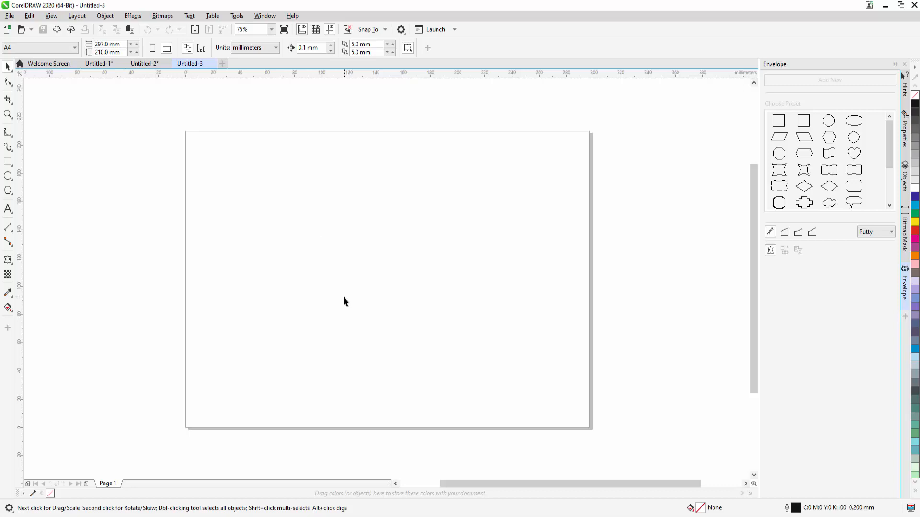
Step: Try to place the mug shortcut from the TIPS AND TRICS PART 1 folder on the page, and delete the result
click(211, 509)
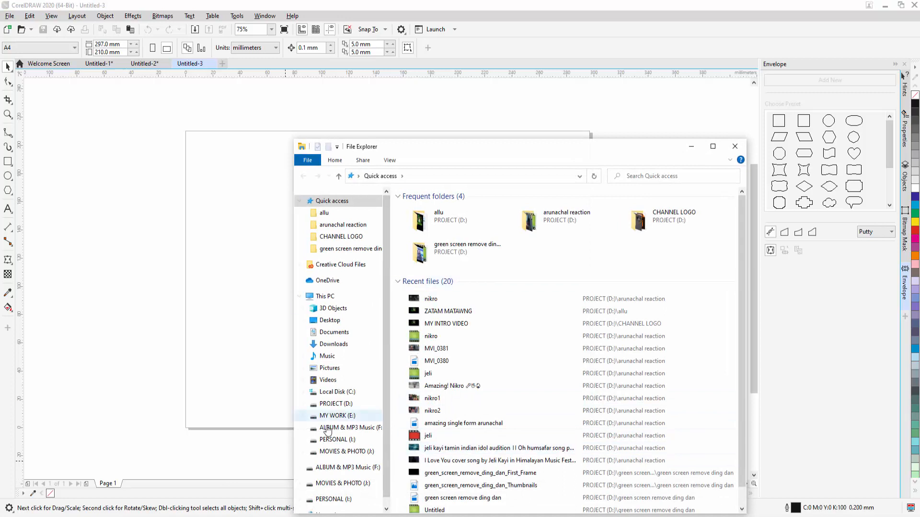
click(336, 404)
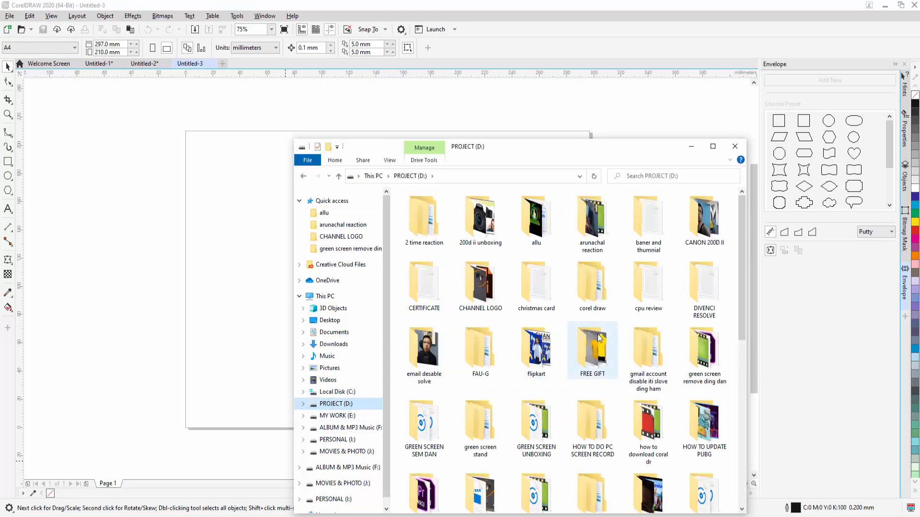
double_click(599, 287)
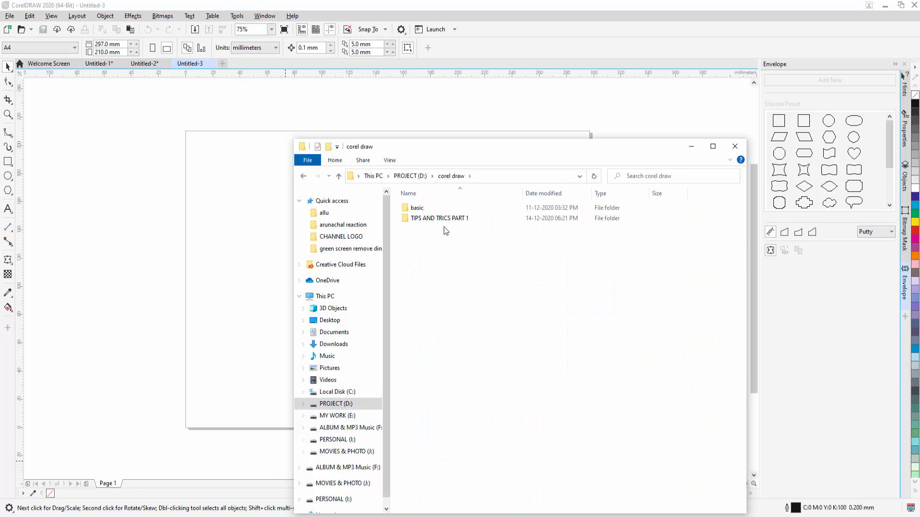
double_click(447, 220)
drag(415, 224, 538, 276)
click(692, 146)
key(Delete)
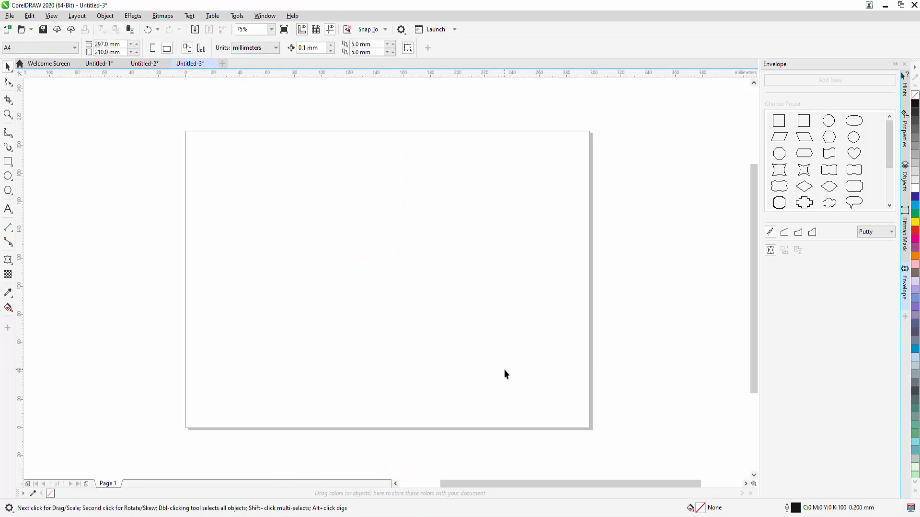
Step: Place the black mug image download (2) from the CHANNEL LOGO folder of the PROJECT (D:) drive on the page
key(alt+Tab)
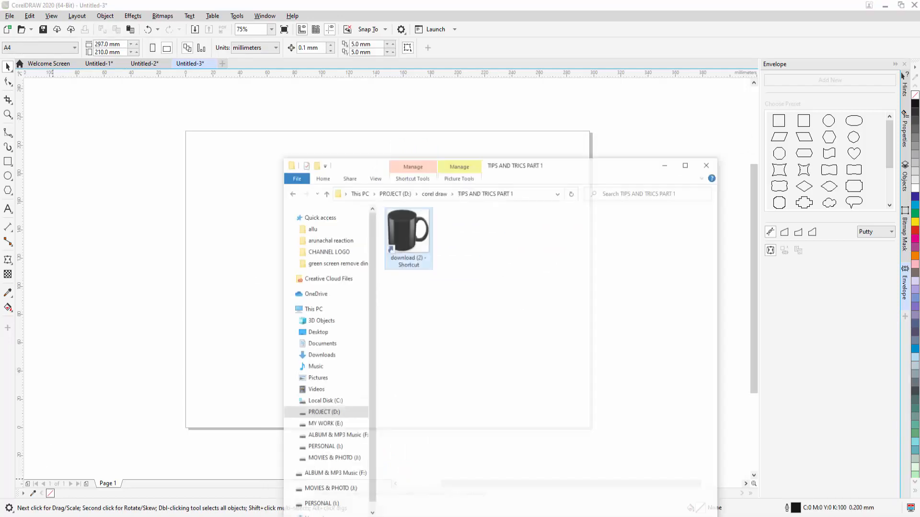
click(339, 178)
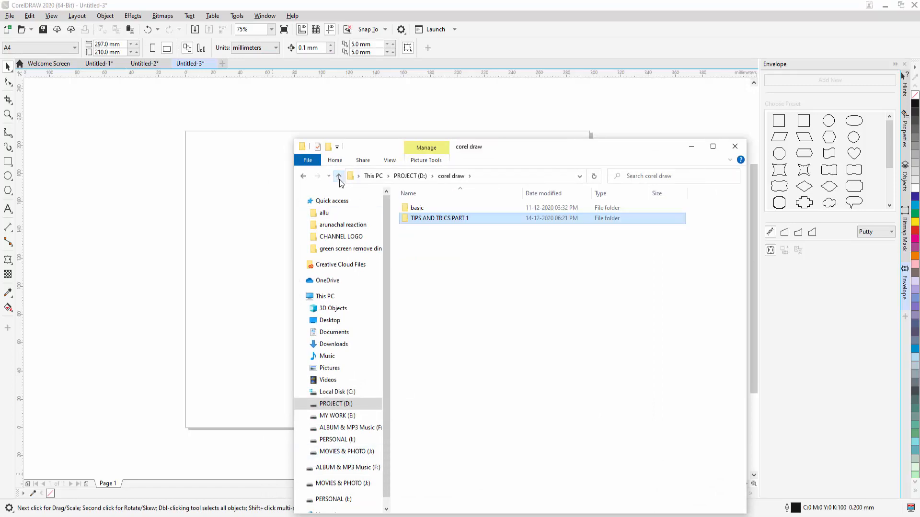
click(339, 176)
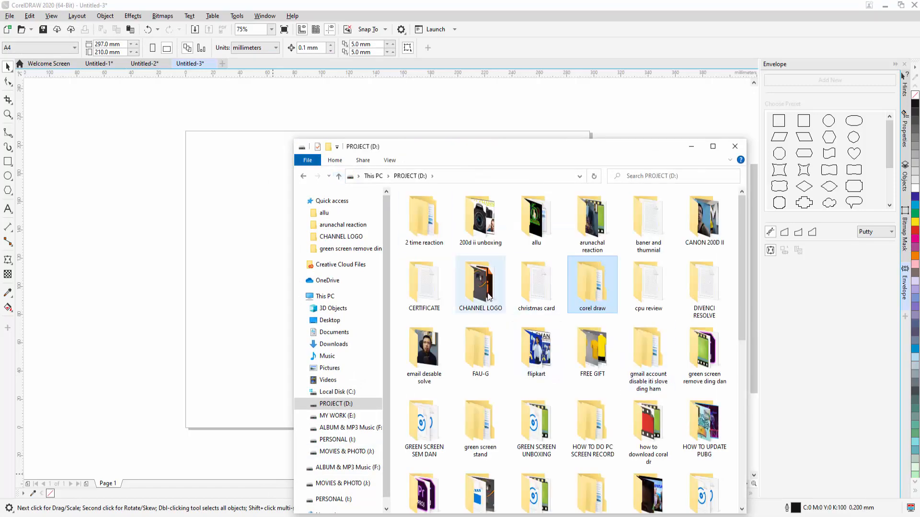
double_click(478, 276)
scroll(539, 307, down, 3)
scroll(542, 306, up, 2)
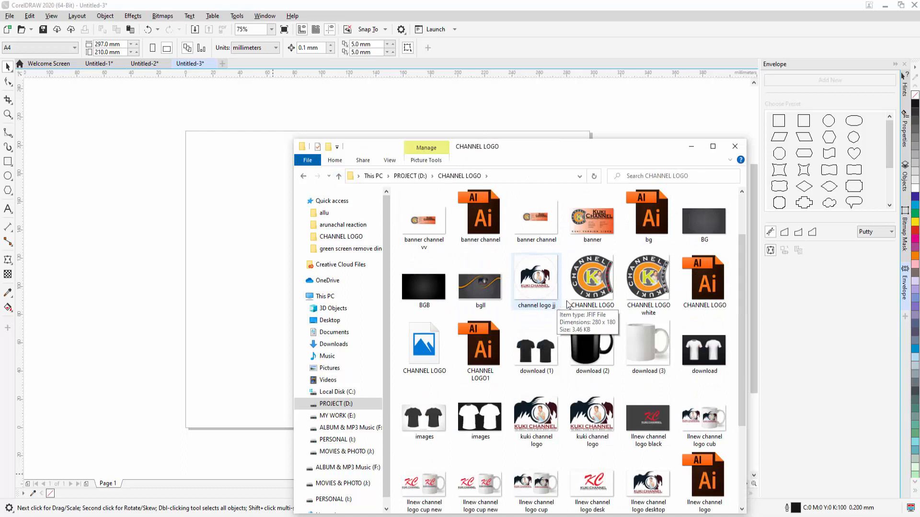
drag(597, 352, 257, 294)
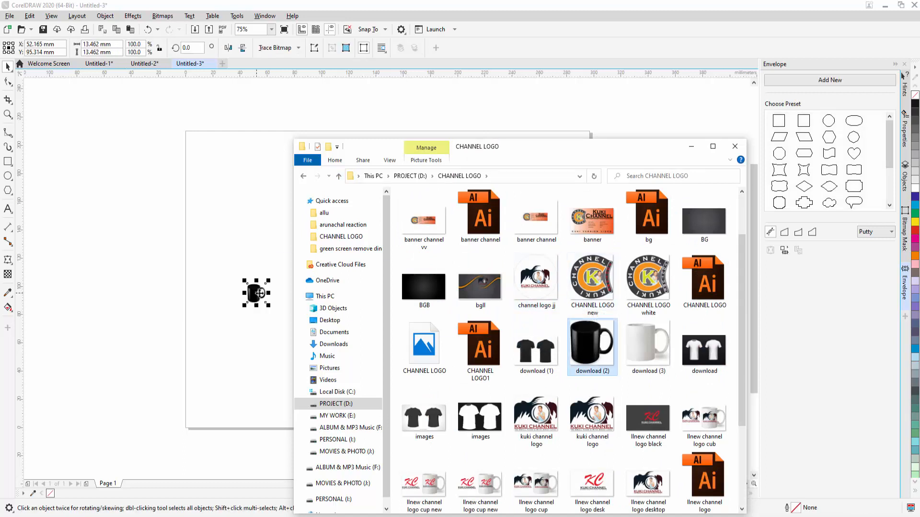
click(694, 150)
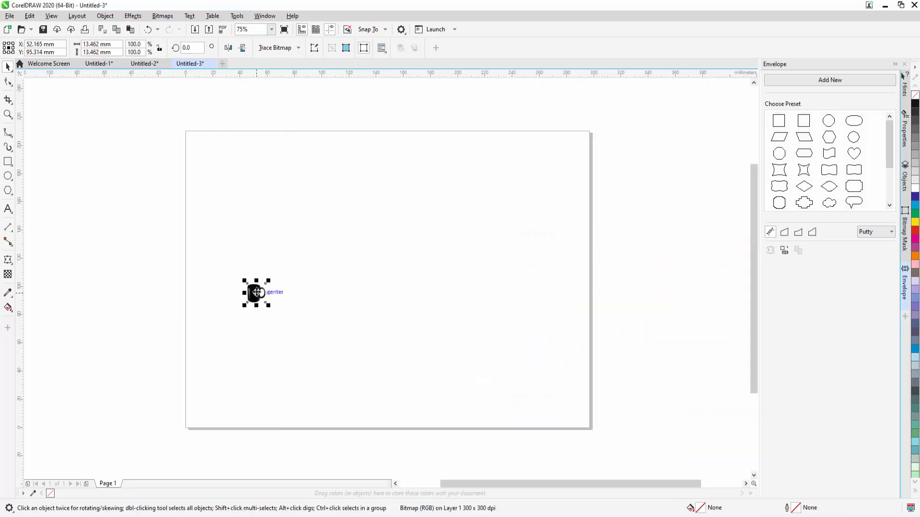
Step: Enlarge the mug image to about 158 mm square and position it near the centre of the page
drag(258, 292, 481, 172)
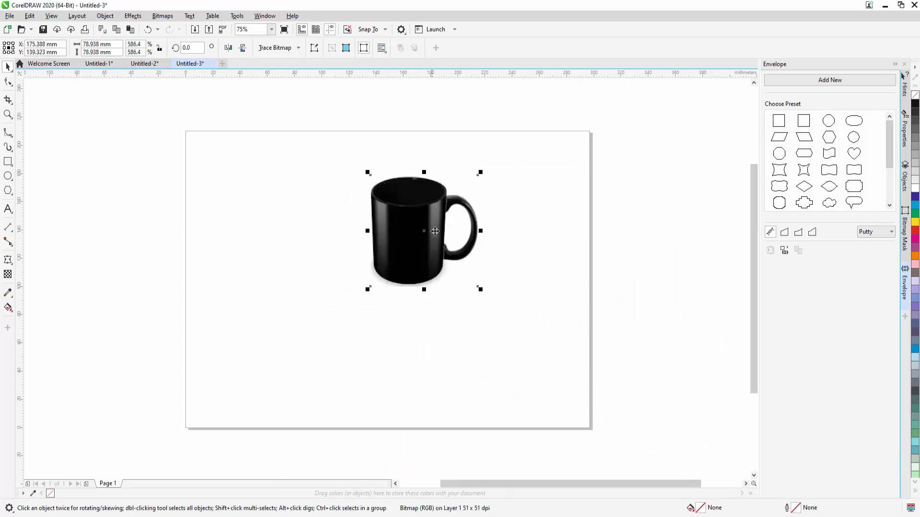
drag(480, 172, 555, 138)
drag(478, 180, 433, 294)
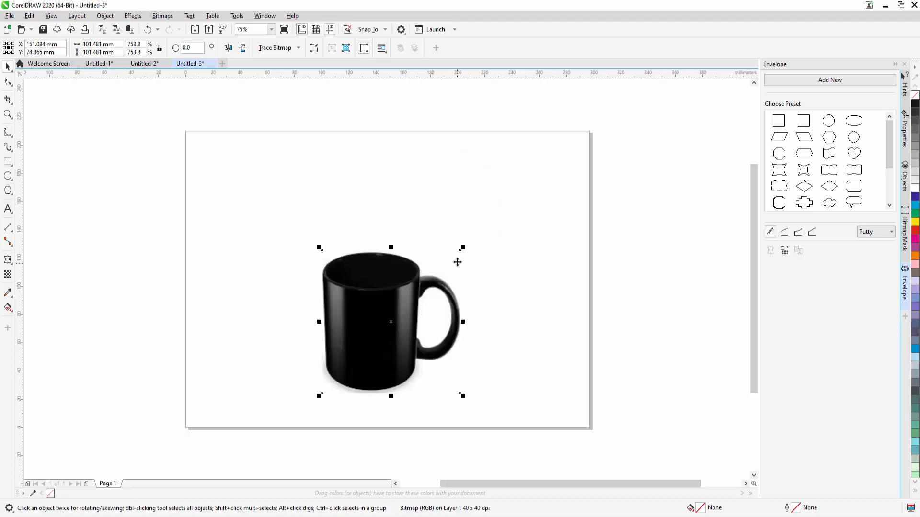
drag(462, 248, 540, 168)
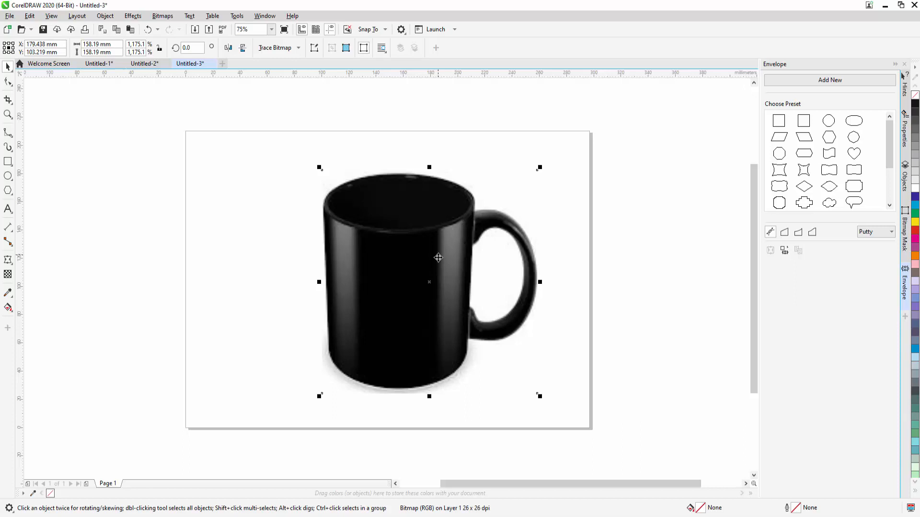
drag(448, 232, 413, 219)
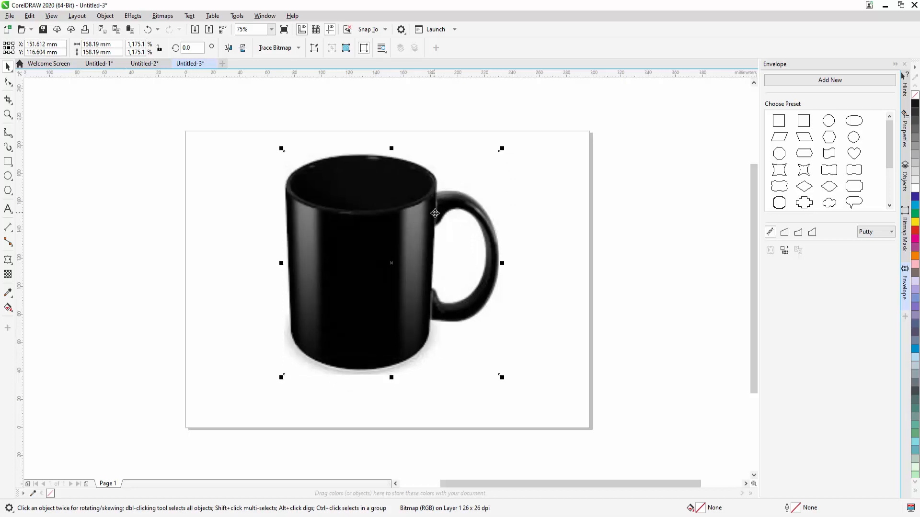
drag(419, 219, 418, 237)
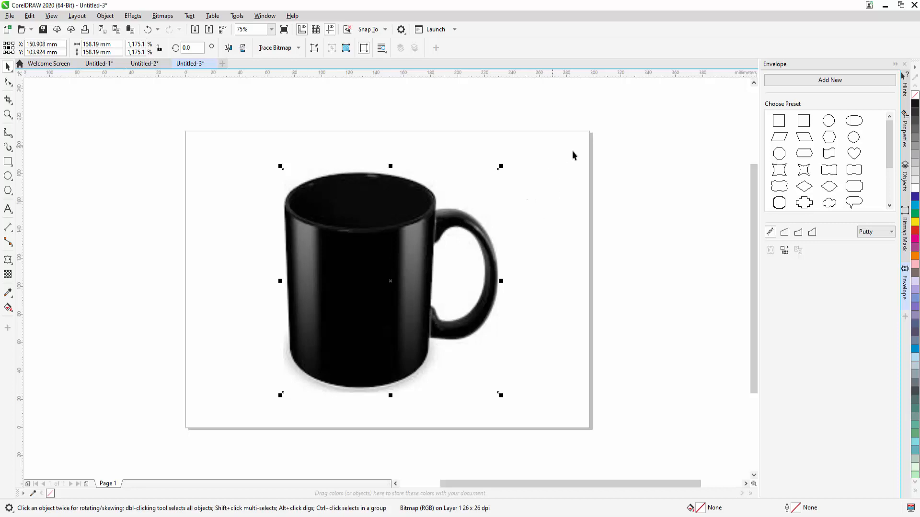
Step: Draw a rectangle about 296 x 207 mm covering the page and fill it with green
click(8, 162)
drag(186, 134, 592, 427)
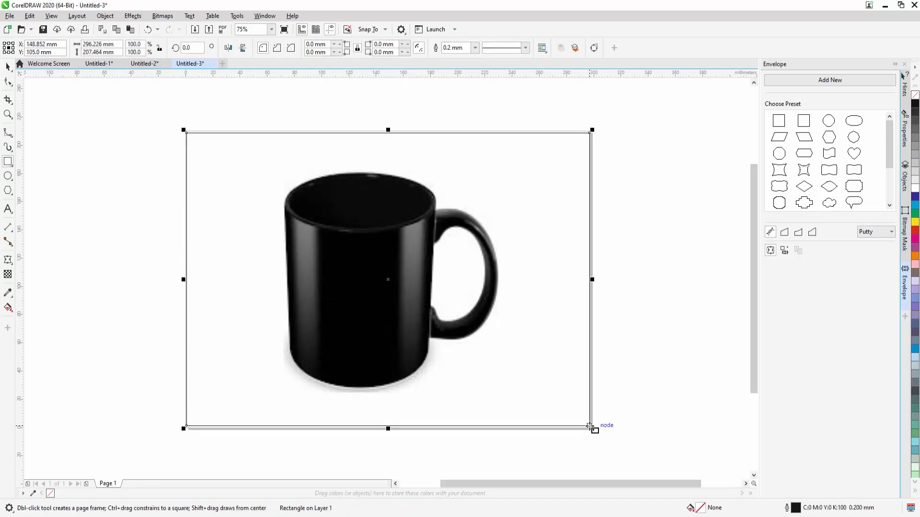
click(915, 214)
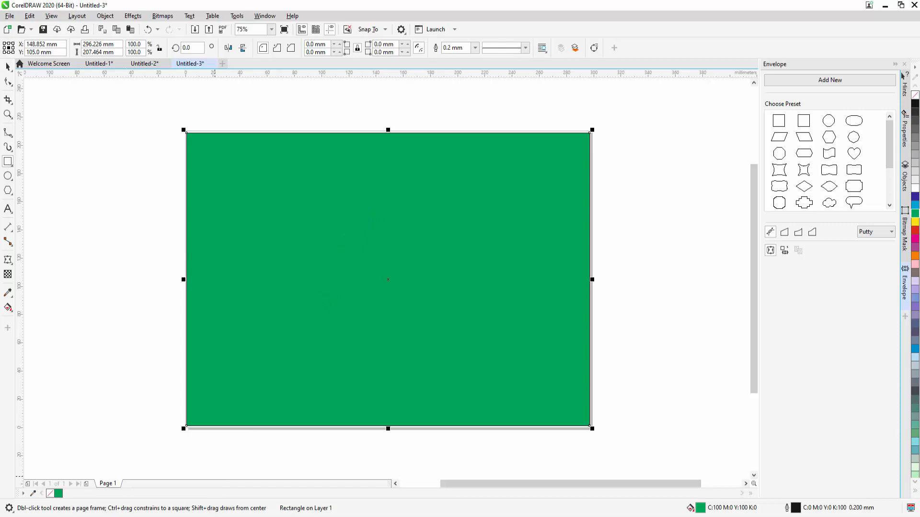
Step: Try to place the download (2) mug image over the green rectangle, and undo the resulting pattern fill and moves
click(106, 516)
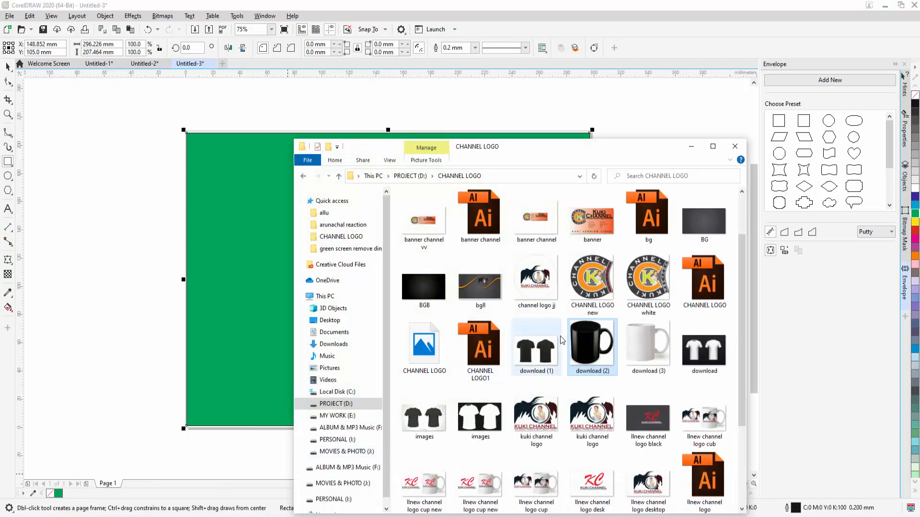
drag(582, 359, 267, 362)
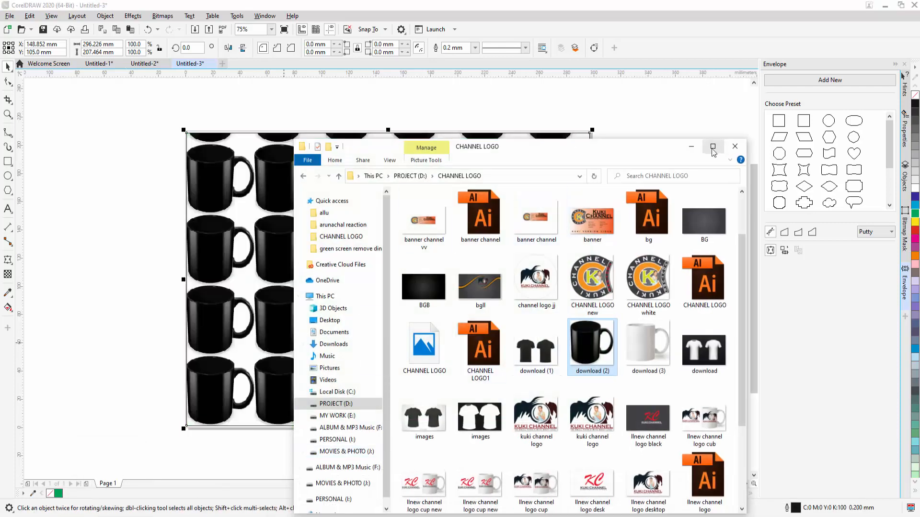
click(693, 150)
drag(441, 263, 476, 253)
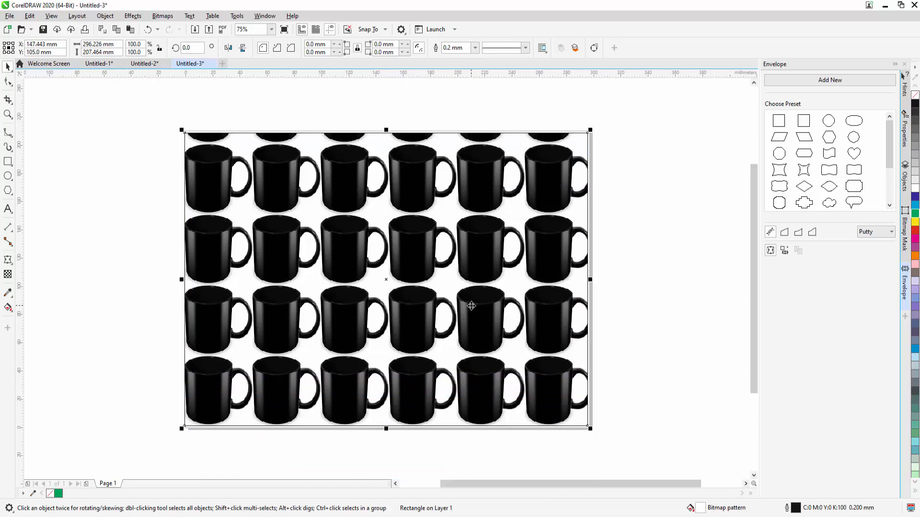
key(ctrl+z)
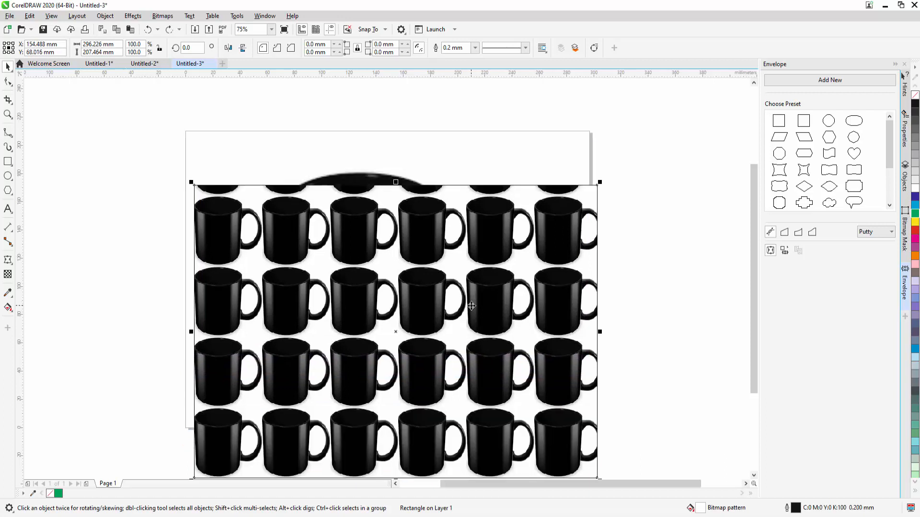
key(ctrl+z)
key(ctrl+z)
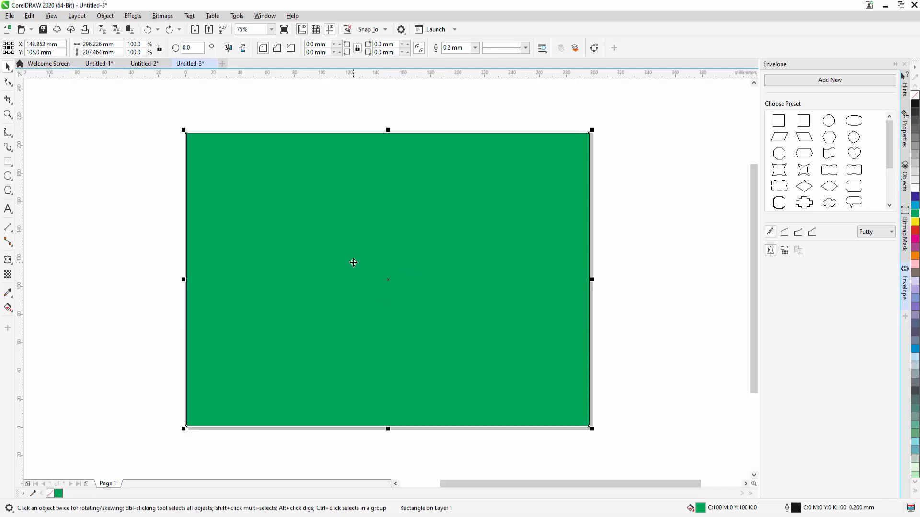
Step: Send the green rectangle to the back of the page behind the mug image, and select the mug
click(133, 17)
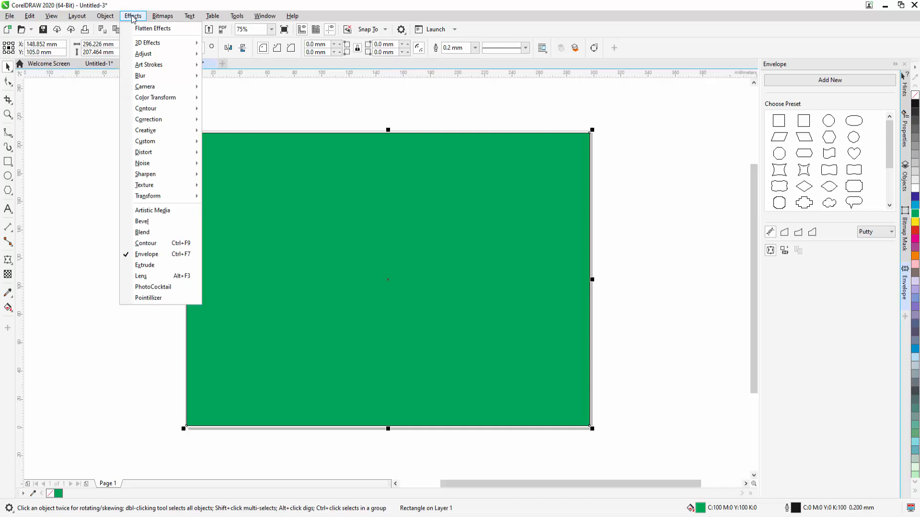
mouse_move(114, 20)
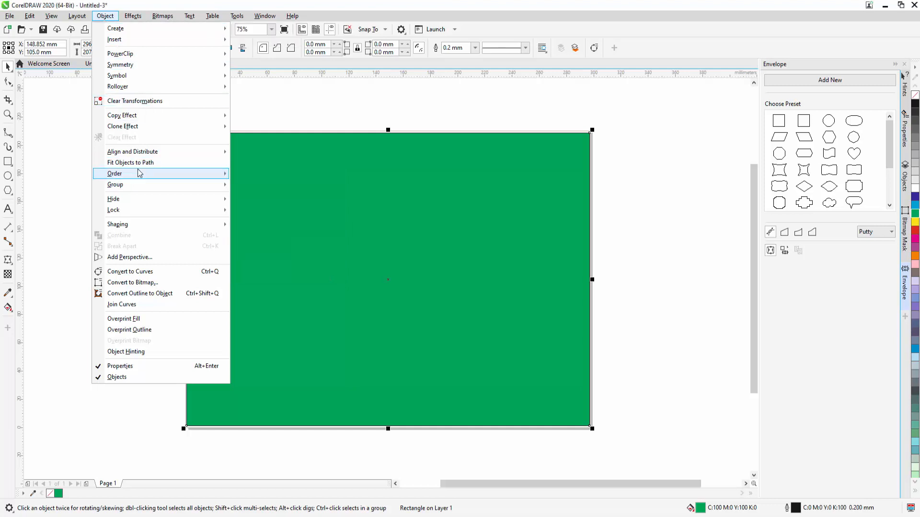
mouse_move(139, 173)
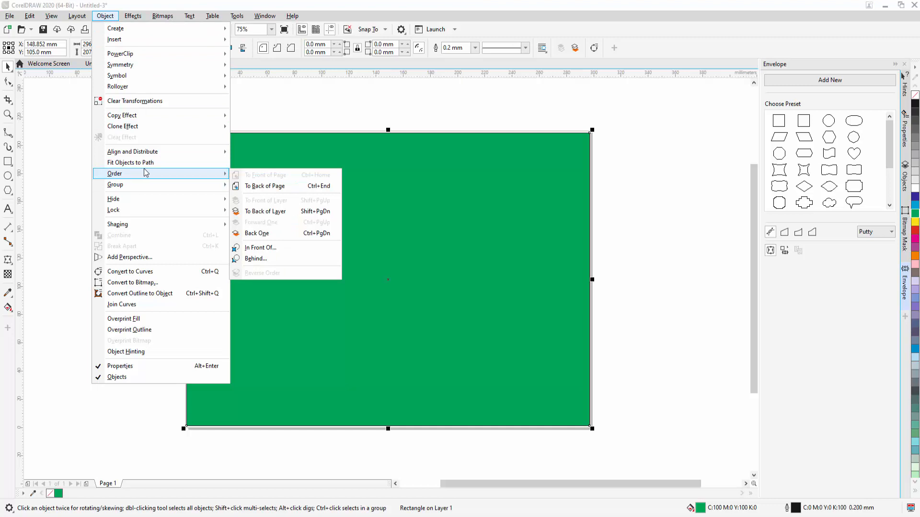
click(265, 188)
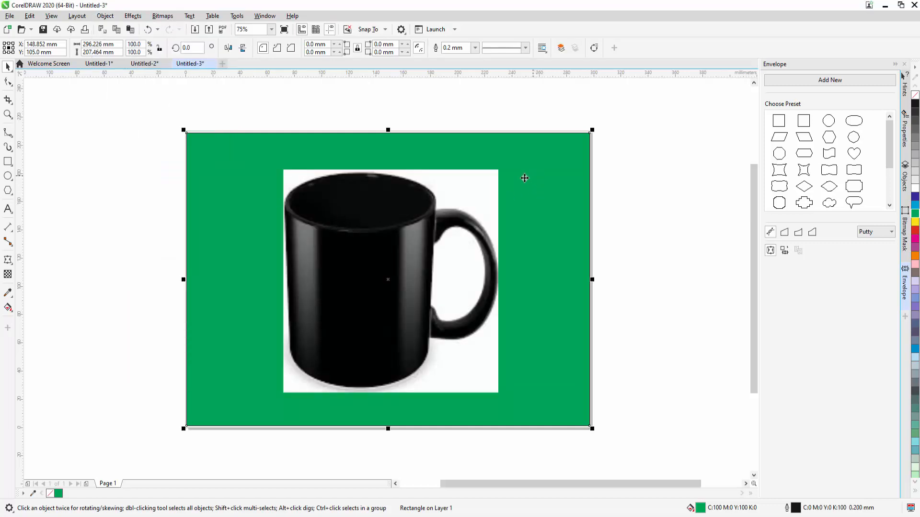
click(424, 240)
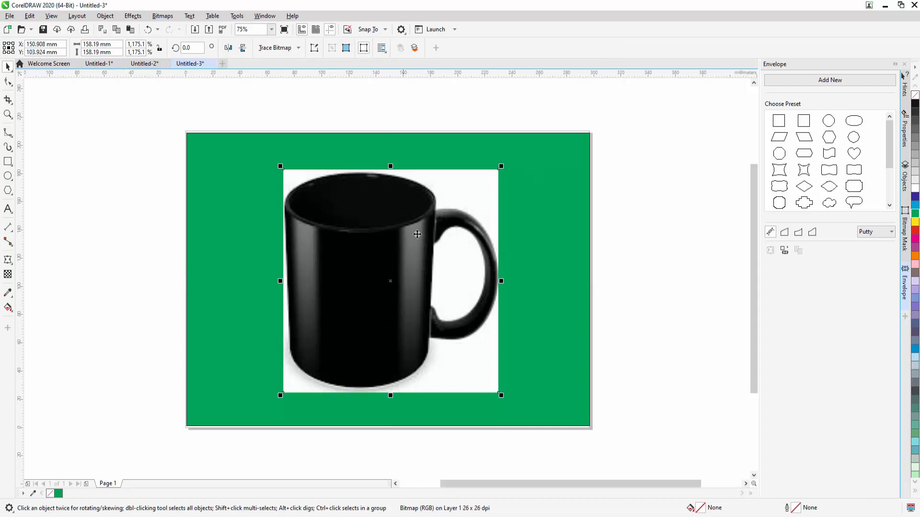
Step: Open the Bitmap Mask settings for the selected mug image
click(166, 18)
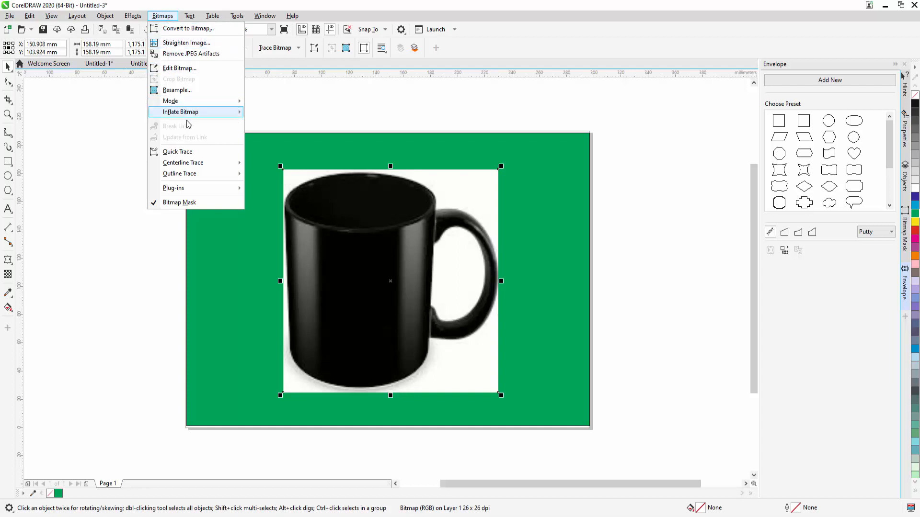
mouse_move(193, 175)
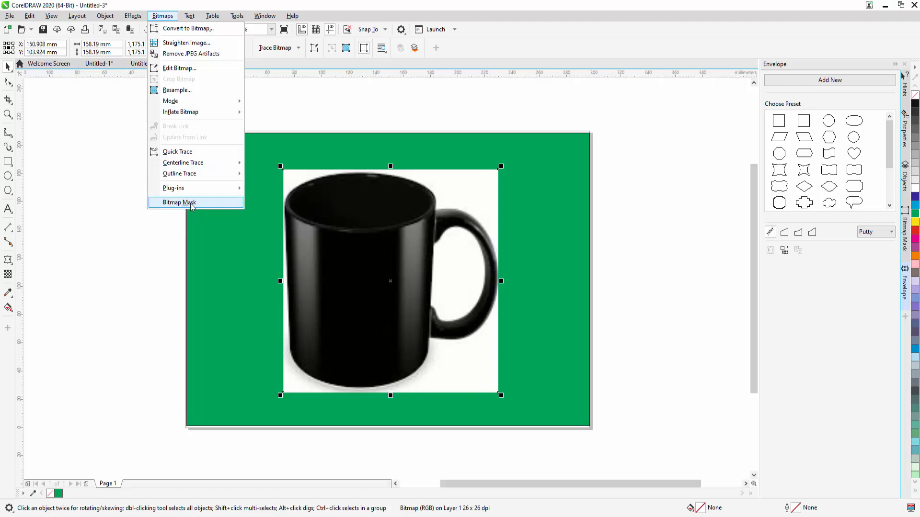
click(191, 204)
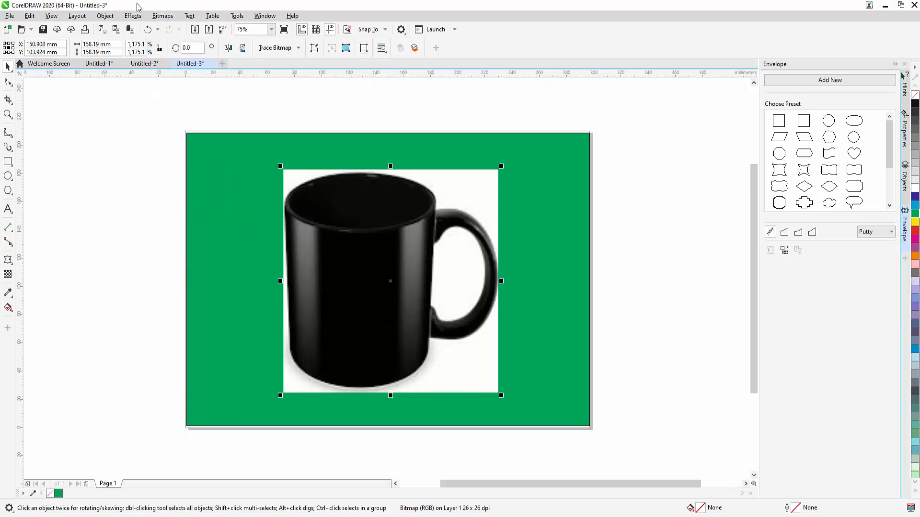
click(161, 16)
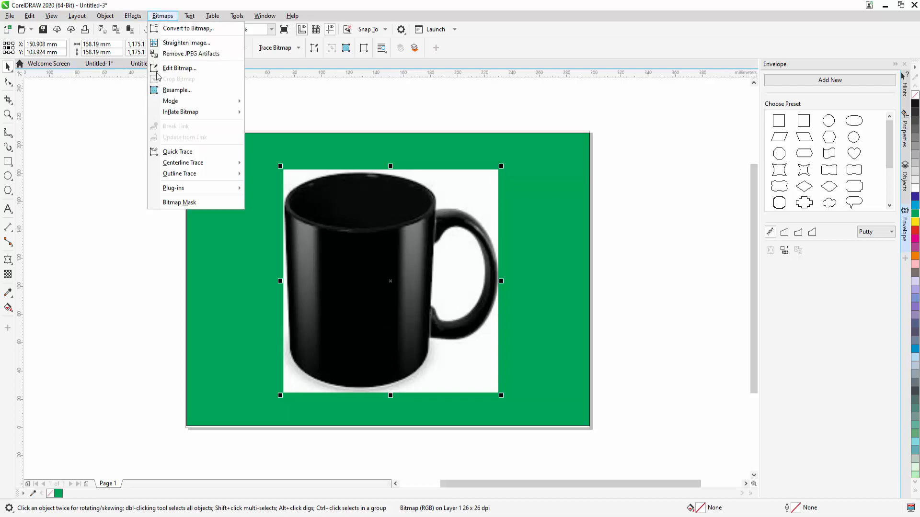
click(181, 204)
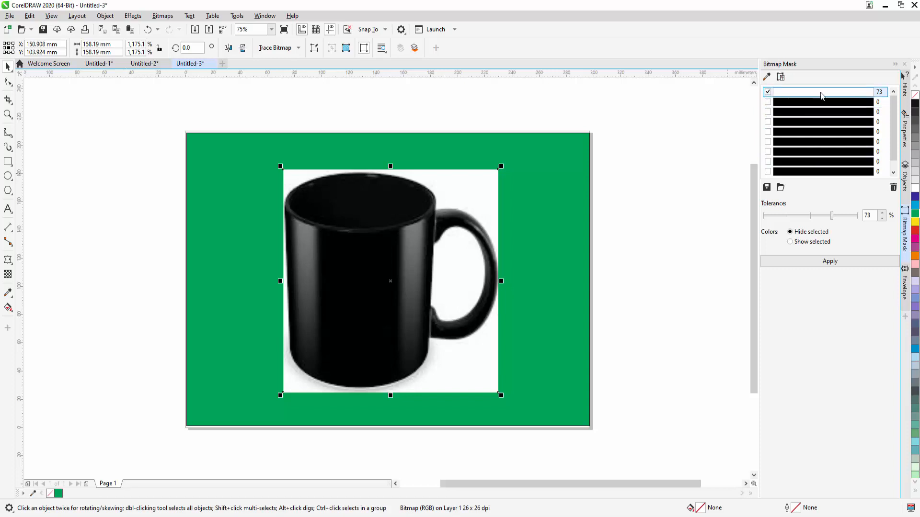
Step: Try hiding the black mask colour in the mug image, applying the mask and reducing the tolerance to 0%
click(768, 92)
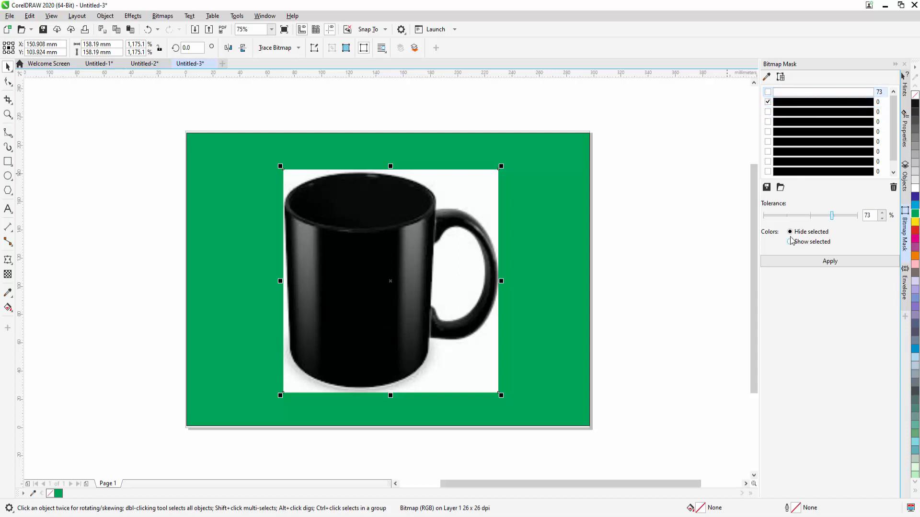
click(829, 261)
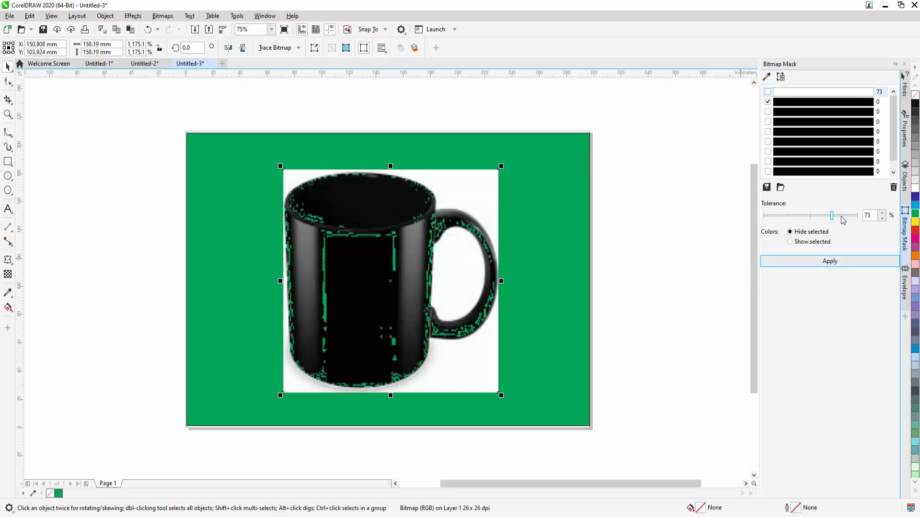
drag(832, 217, 762, 220)
click(828, 262)
Step: Hide the white mask colour in the mug image instead, applying it at 0% and again at 29% tolerance
click(768, 100)
click(768, 93)
click(768, 102)
click(768, 102)
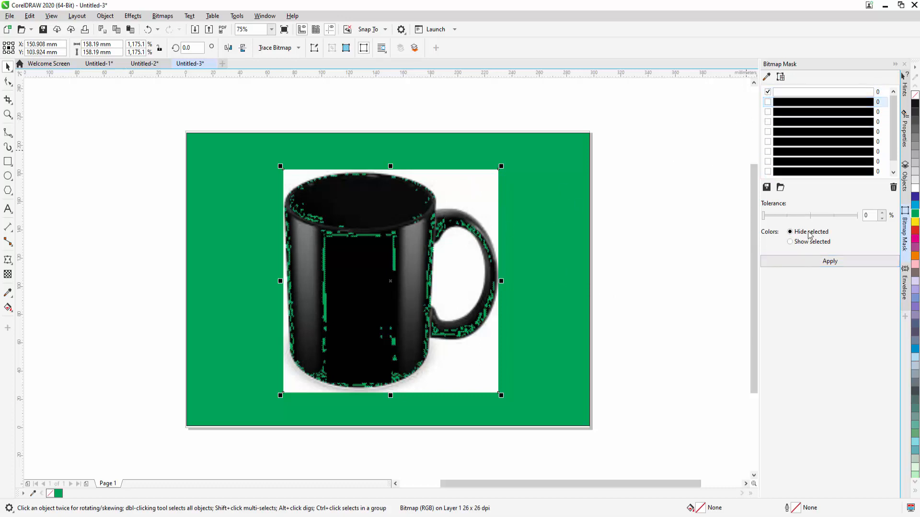
click(830, 265)
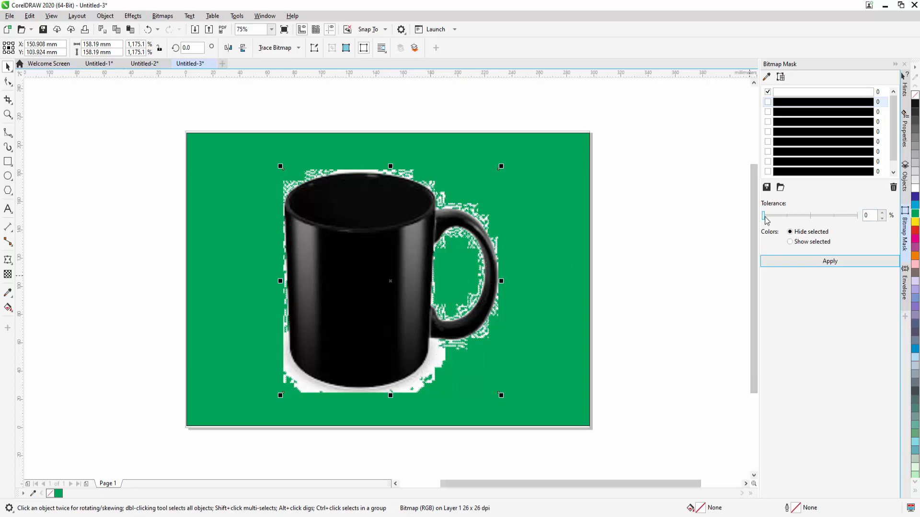
drag(764, 218, 791, 216)
click(830, 261)
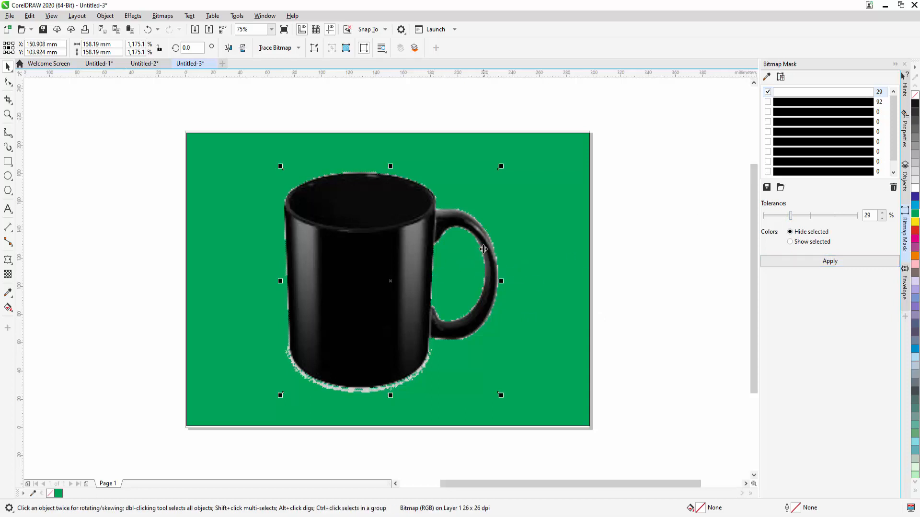
Step: Raise the white mask tolerance through 61%, 73% and 76% to 84%, applying each value to clear the mug's pale fringe
scroll(473, 313, up, 2)
scroll(474, 314, down, 2)
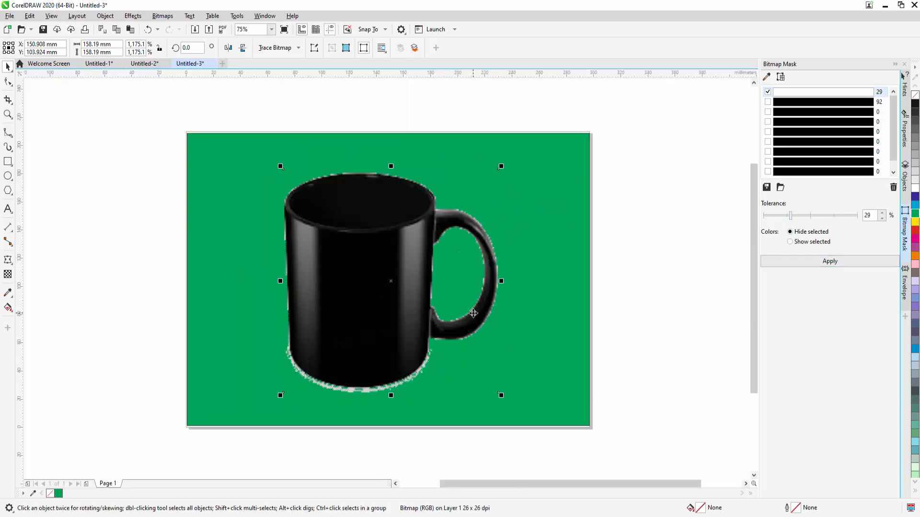
scroll(474, 313, up, 1)
drag(377, 415, 433, 422)
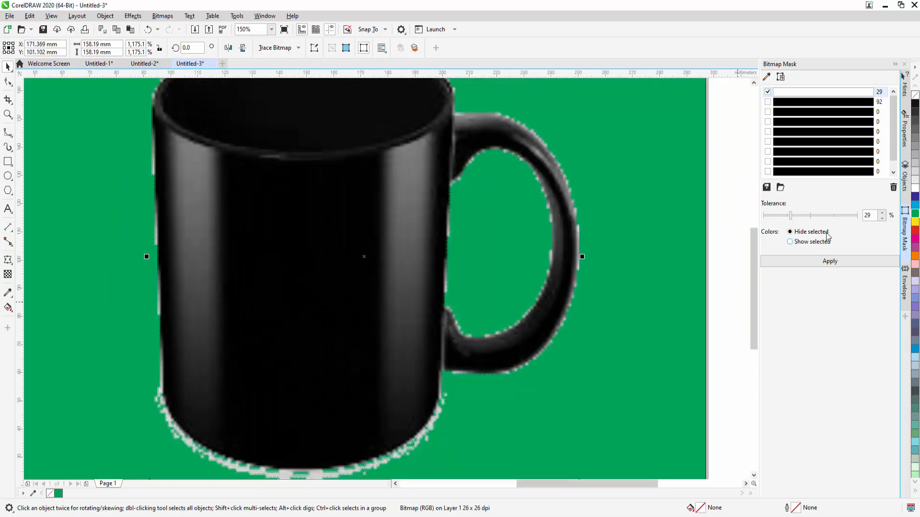
drag(791, 216, 821, 216)
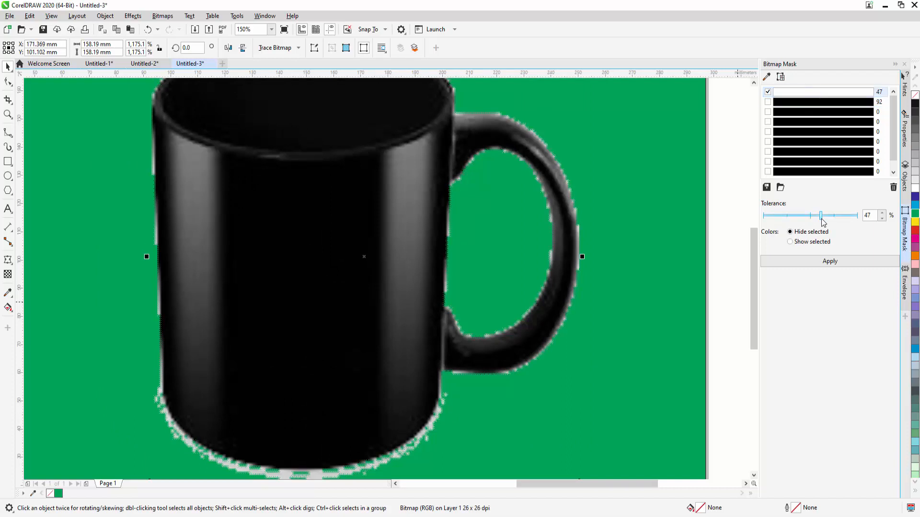
click(830, 263)
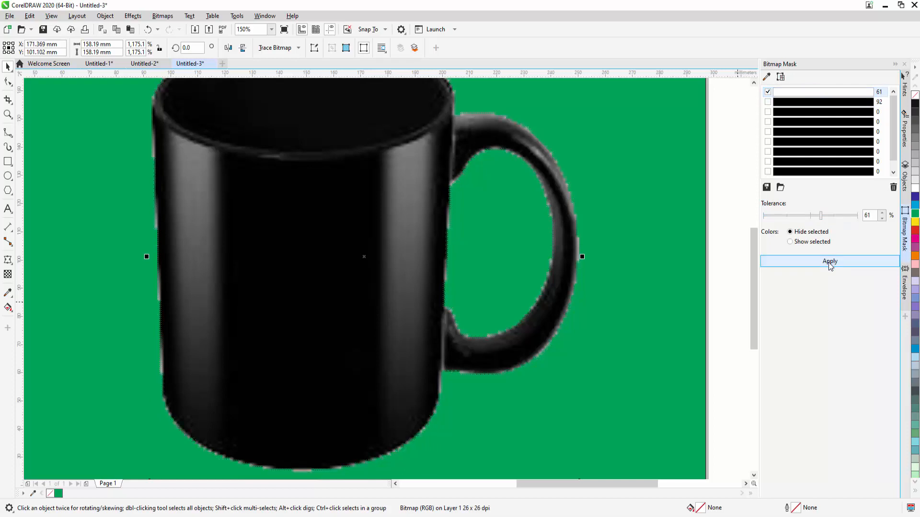
drag(822, 221, 832, 217)
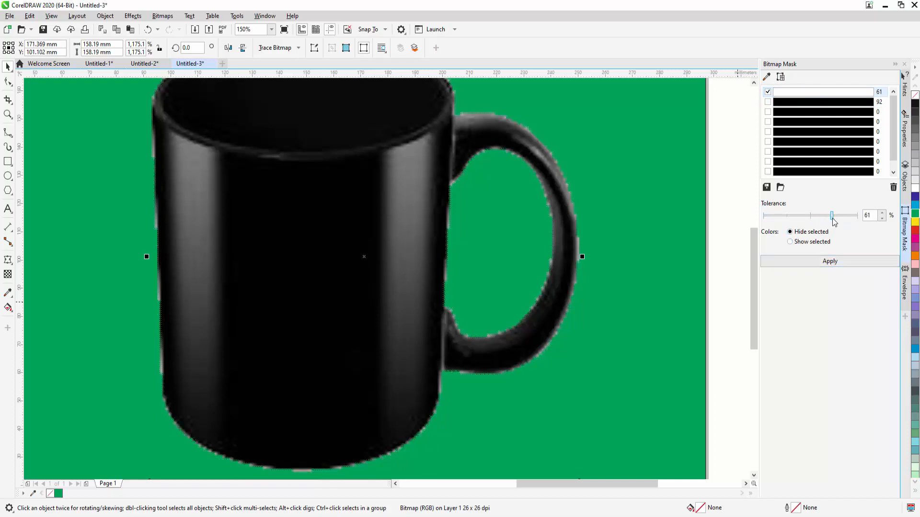
click(825, 263)
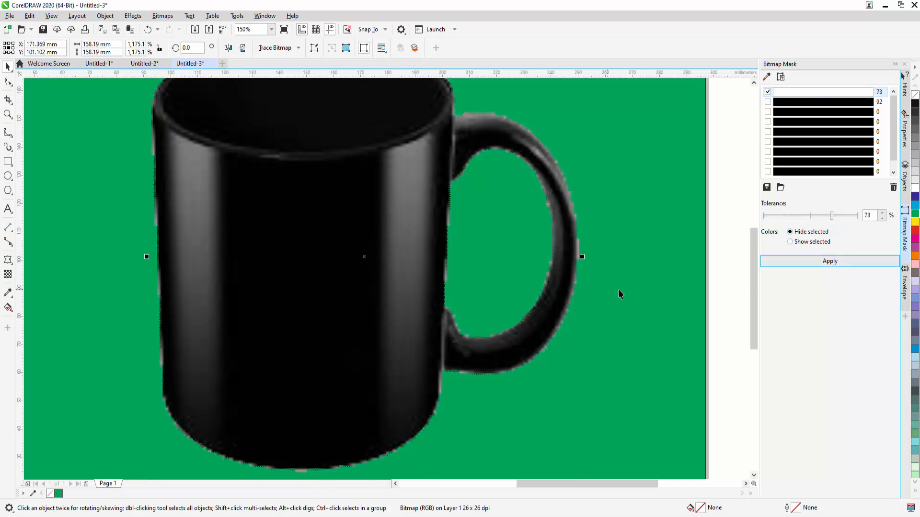
drag(832, 220, 836, 221)
click(830, 262)
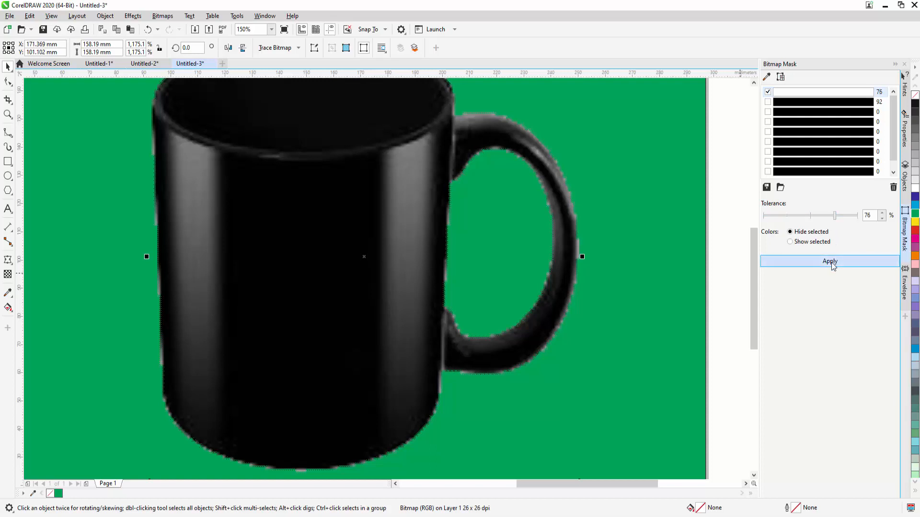
drag(836, 219, 842, 220)
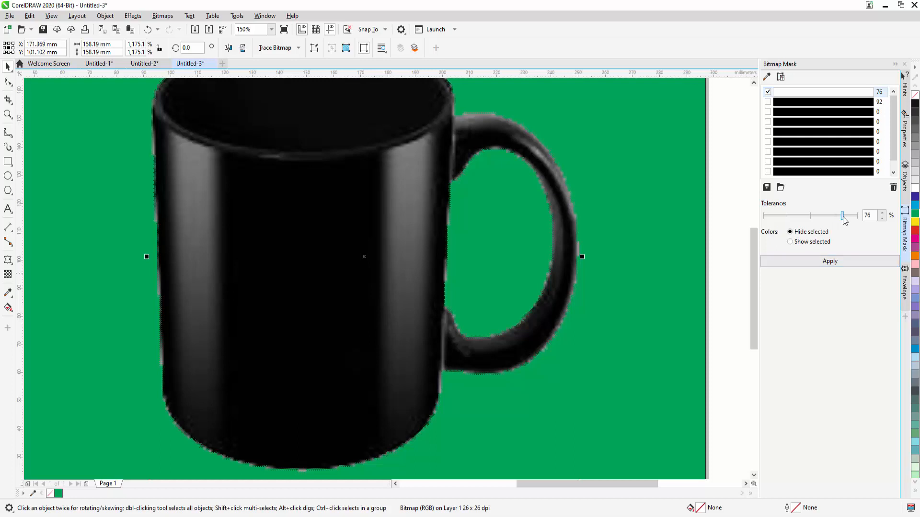
click(826, 262)
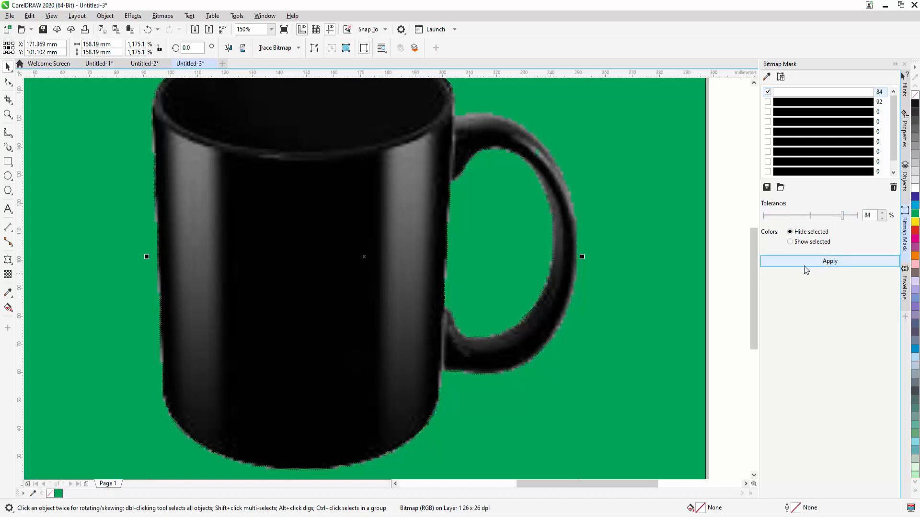
Step: Try the white mask at 100% tolerance, and set it back to 84%
drag(846, 217, 859, 216)
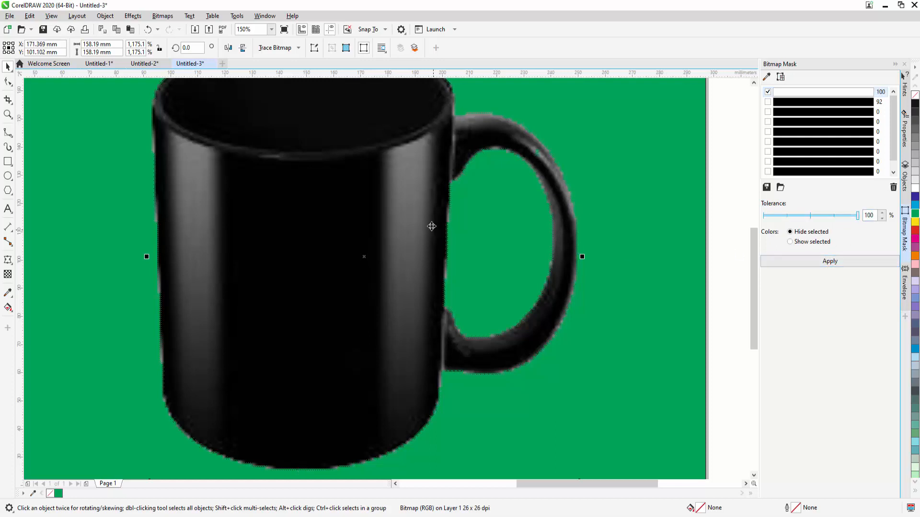
click(840, 264)
click(834, 266)
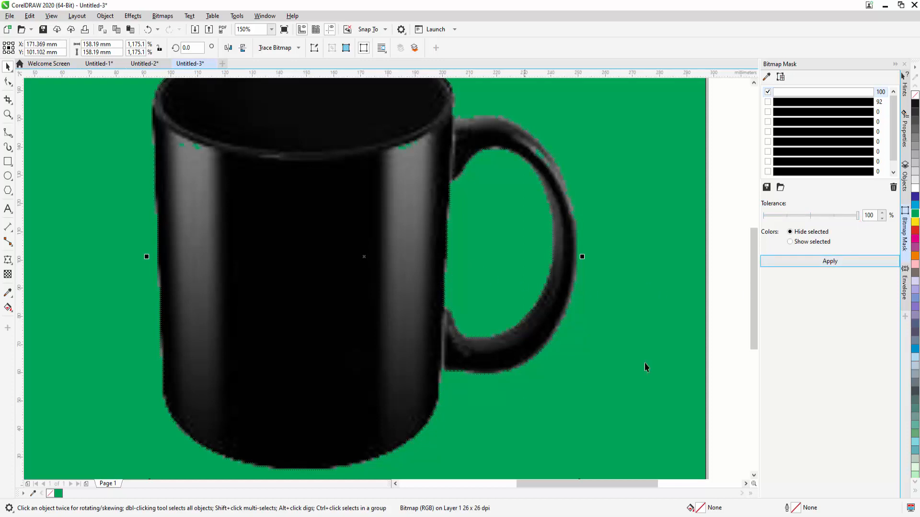
drag(853, 218, 844, 220)
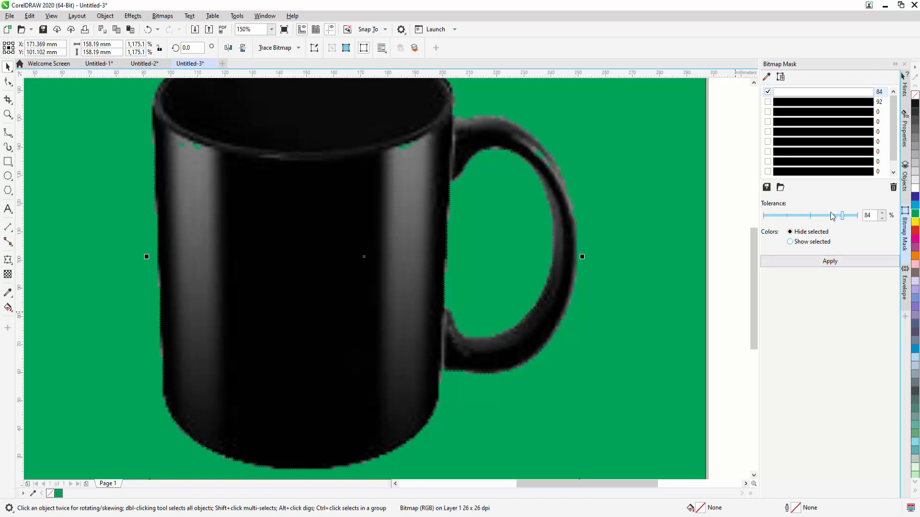
click(828, 263)
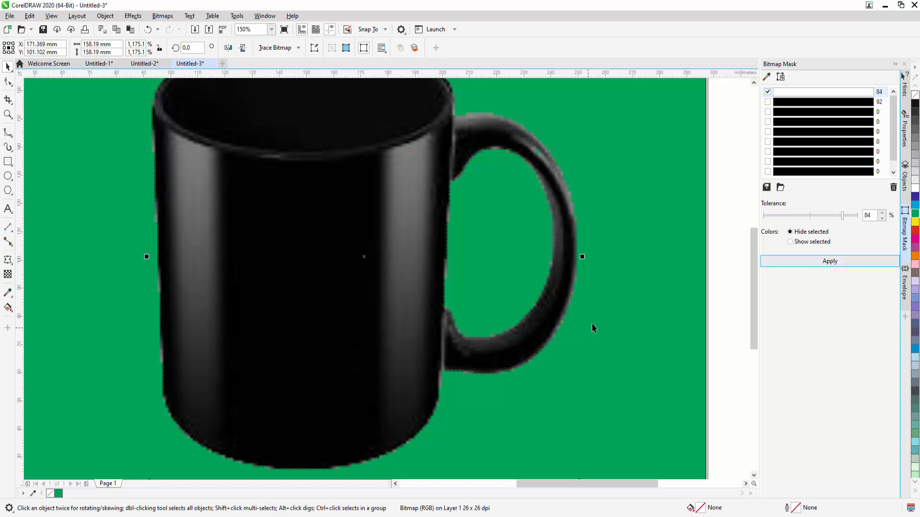
Step: Move the cut-out mug around over the green rectangle, ending at about X 143 mm, Y 104 mm
scroll(603, 326, up, 2)
scroll(602, 326, down, 6)
scroll(603, 324, up, 2)
drag(501, 285, 420, 268)
drag(437, 312, 529, 317)
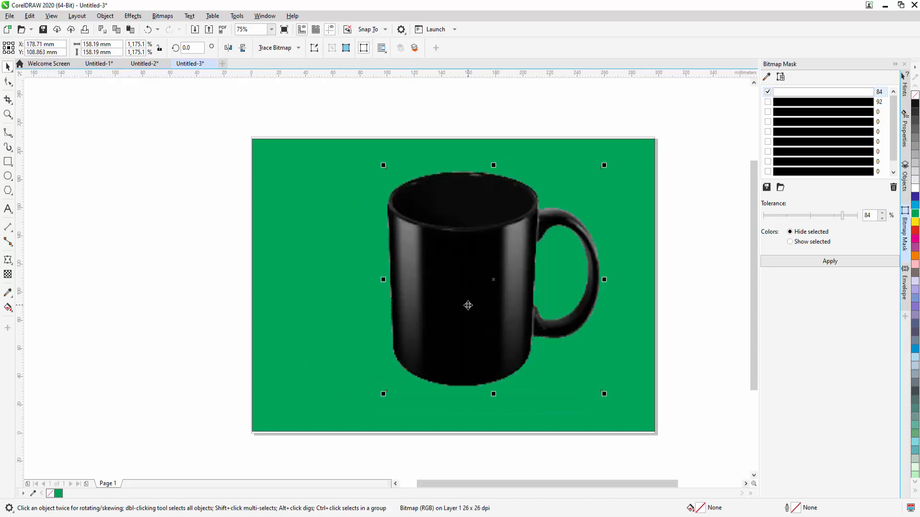
drag(508, 249, 465, 260)
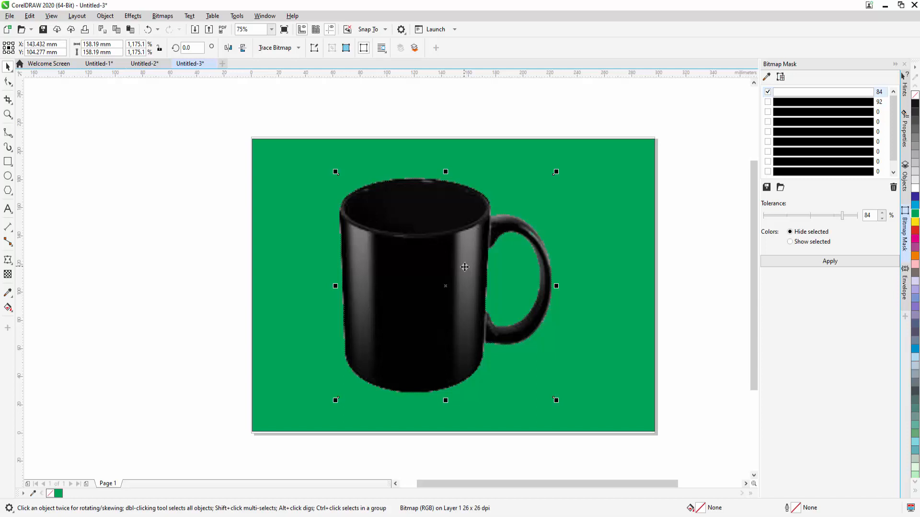
click(807, 111)
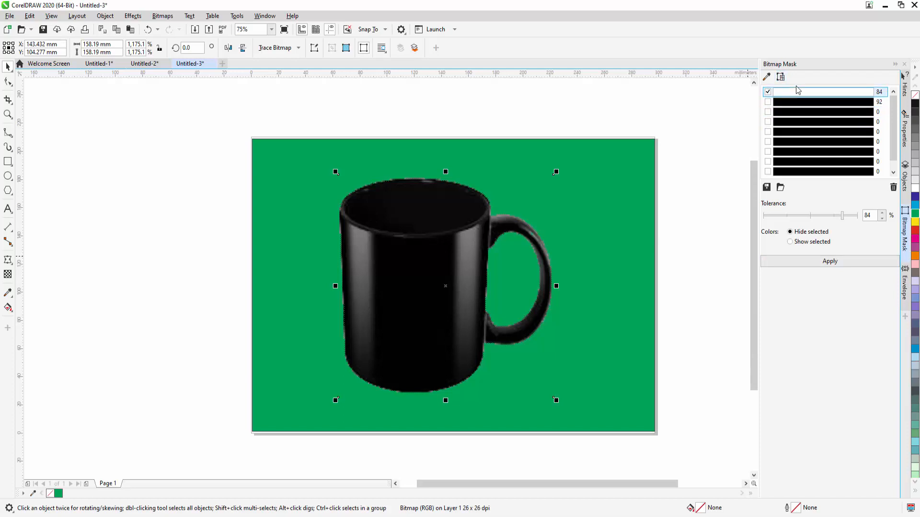
click(781, 78)
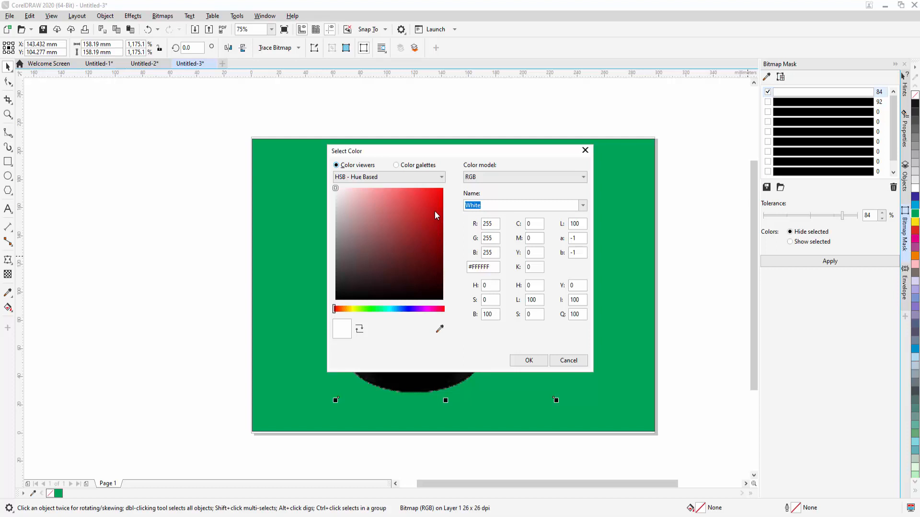
mouse_move(435, 212)
mouse_down()
mouse_move(436, 198)
mouse_move(438, 268)
mouse_up()
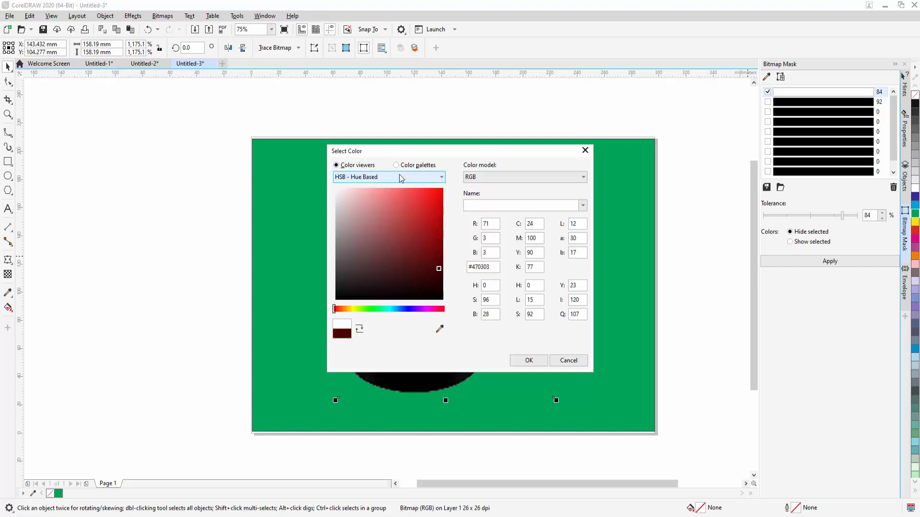
click(395, 165)
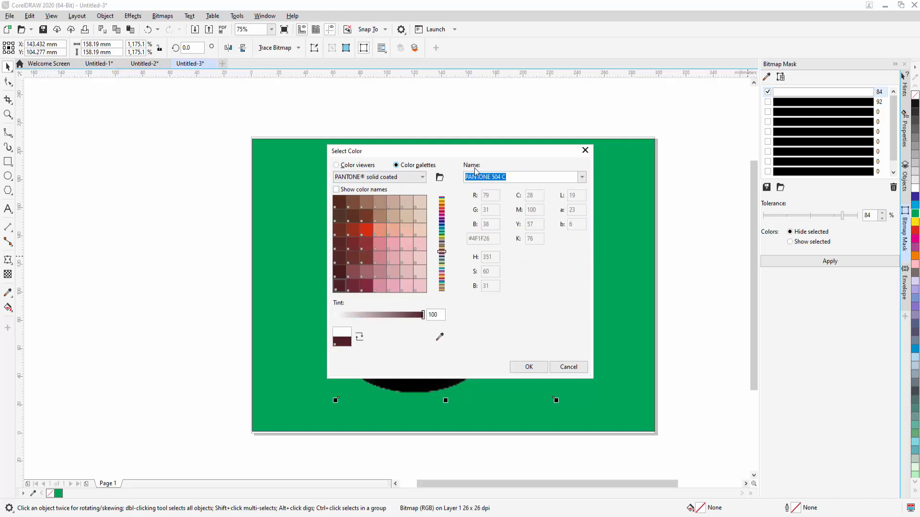
click(356, 166)
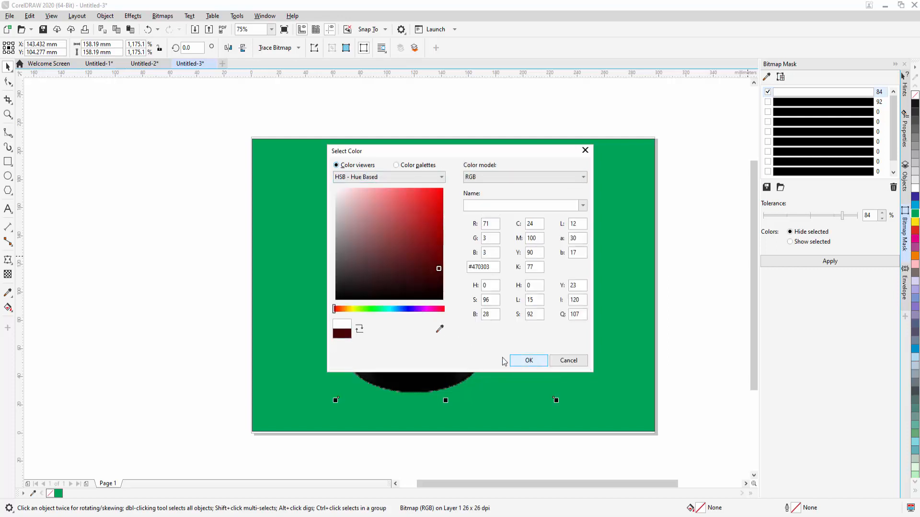
click(440, 329)
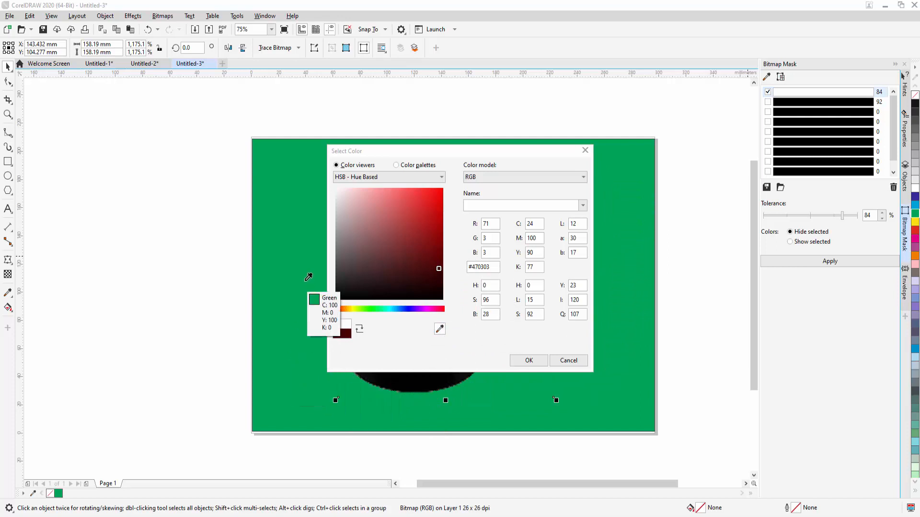
click(572, 361)
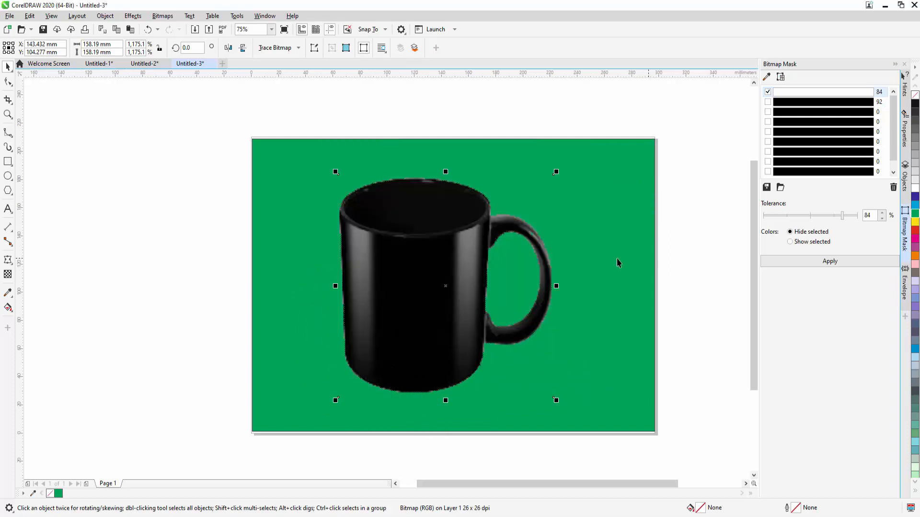
Step: Move the cut-out mug to about X 156 mm, Y 100 mm on the green rectangle
drag(424, 249, 441, 261)
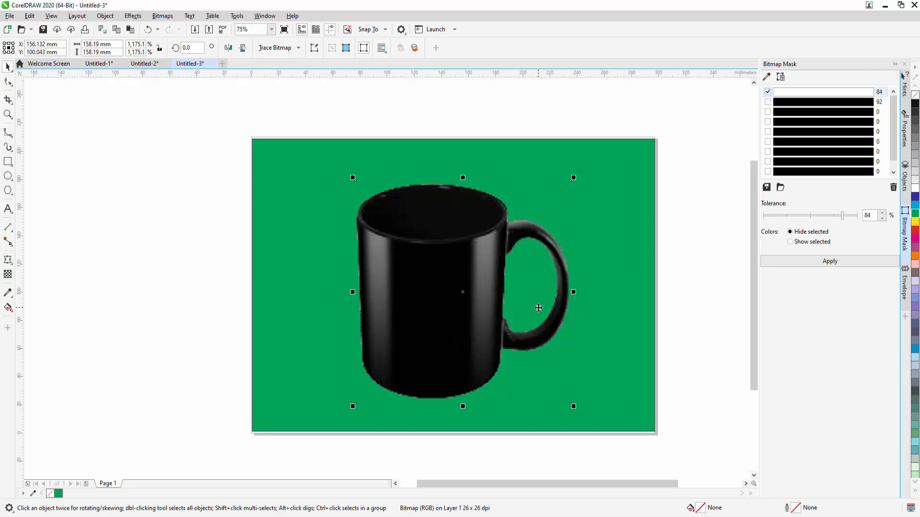
Step: Switch to the Untitled-2 document and move the upper KUKI CHANNEL envelope text to about X 161 mm, Y 92 mm
click(107, 66)
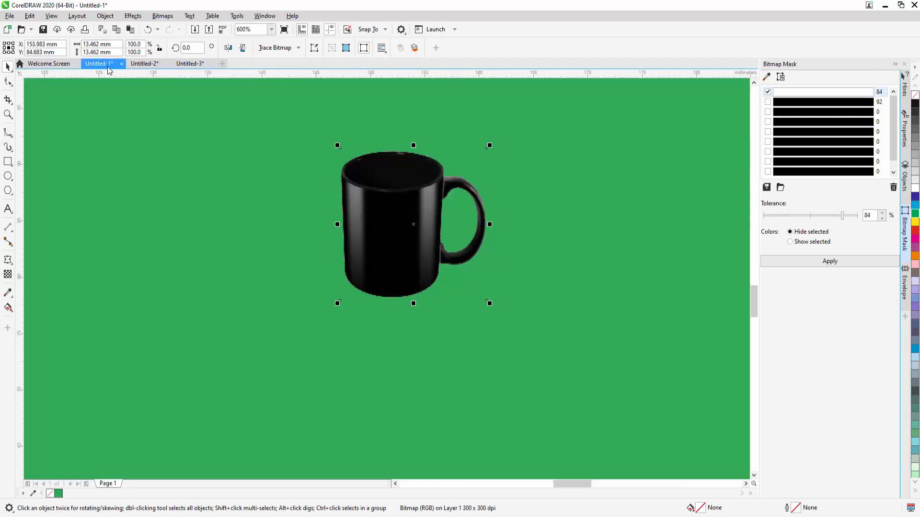
click(149, 66)
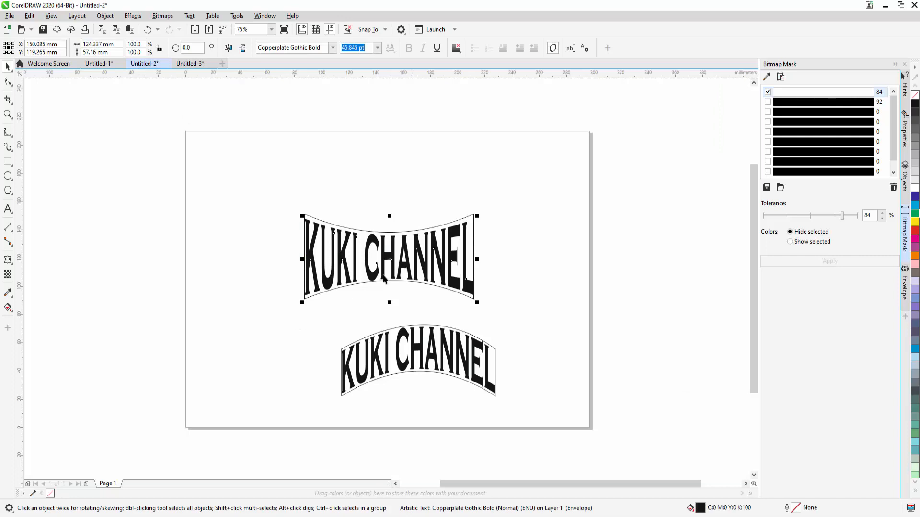
drag(431, 260, 450, 283)
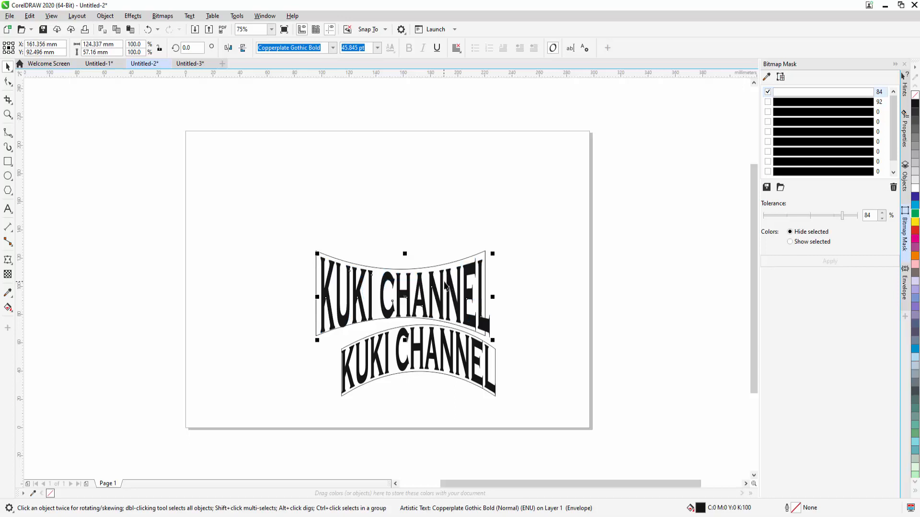
Step: Delete both KUKI CHANNEL envelope texts and their two curved outline shapes, leaving the page empty
drag(516, 246, 438, 388)
click(437, 335)
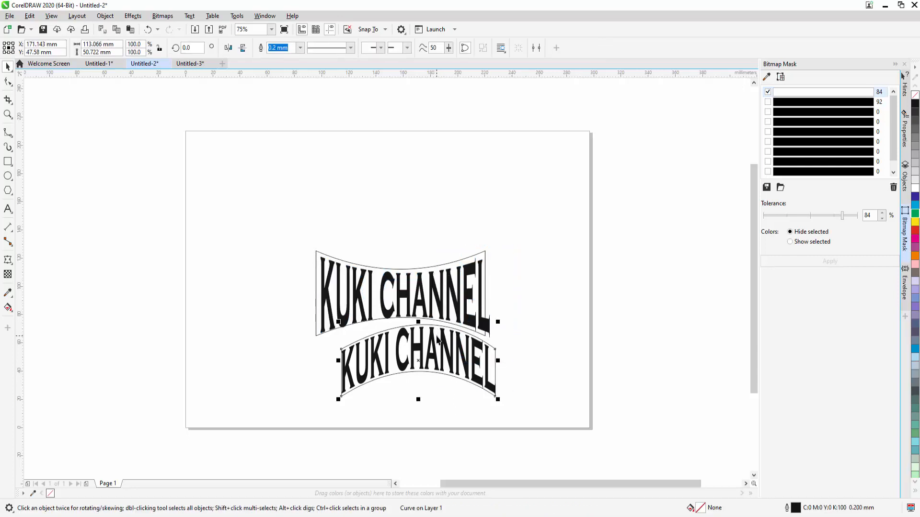
key(Delete)
click(434, 342)
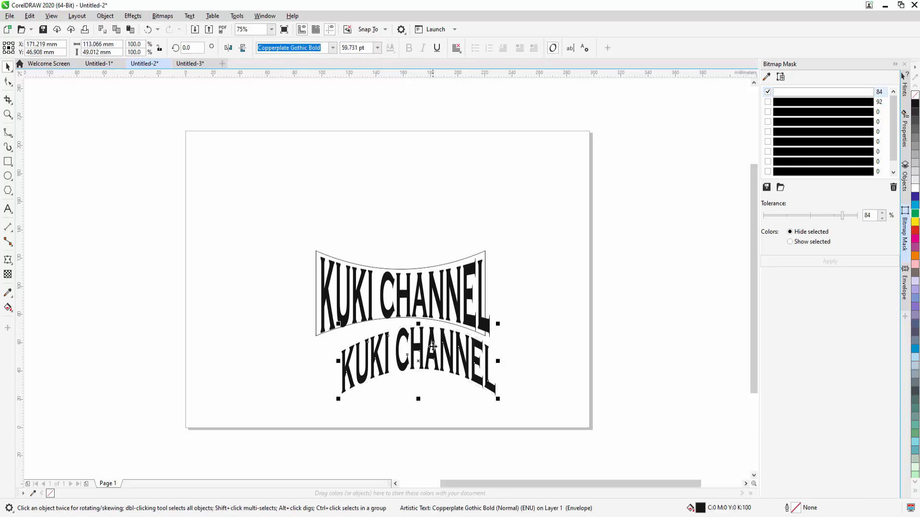
key(Delete)
click(442, 319)
key(Delete)
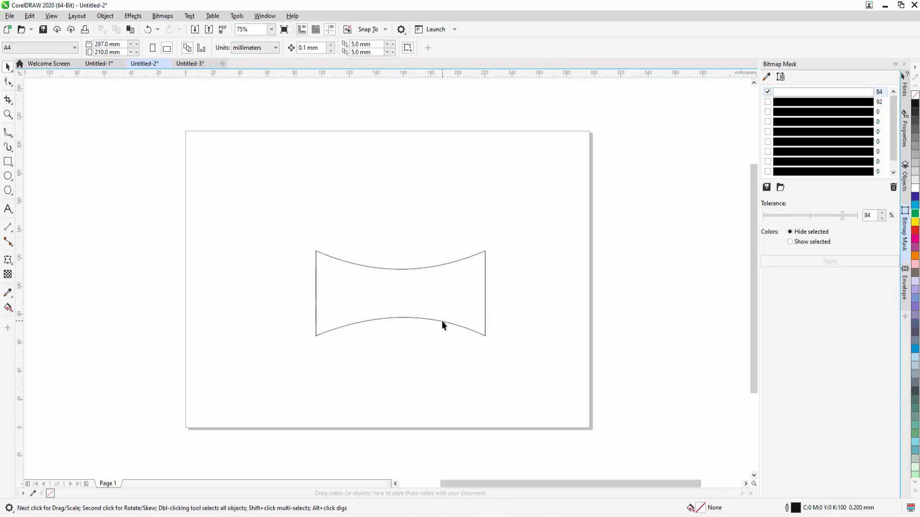
click(442, 321)
key(Delete)
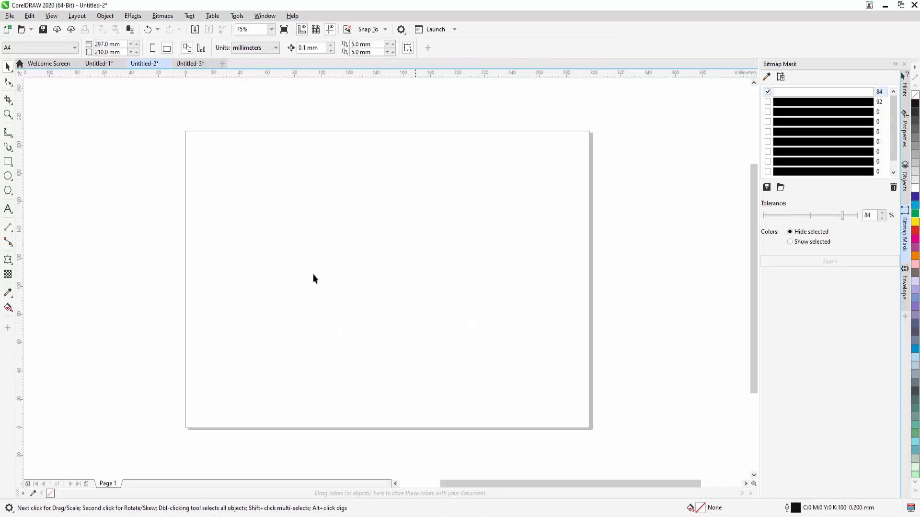
Step: Draw a rectangle about 150 mm wide and 42 mm high on the page's upper half and convert it to curves
click(8, 162)
drag(284, 175, 488, 235)
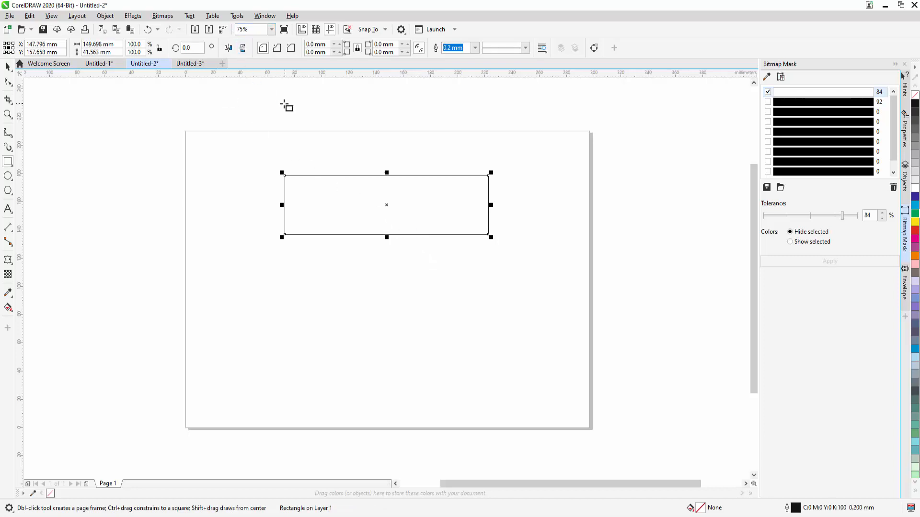
right_click(354, 175)
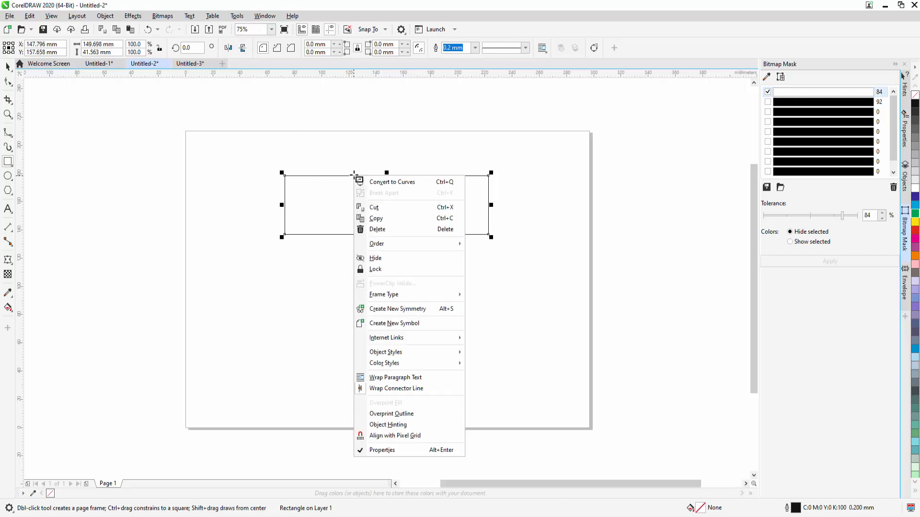
click(403, 183)
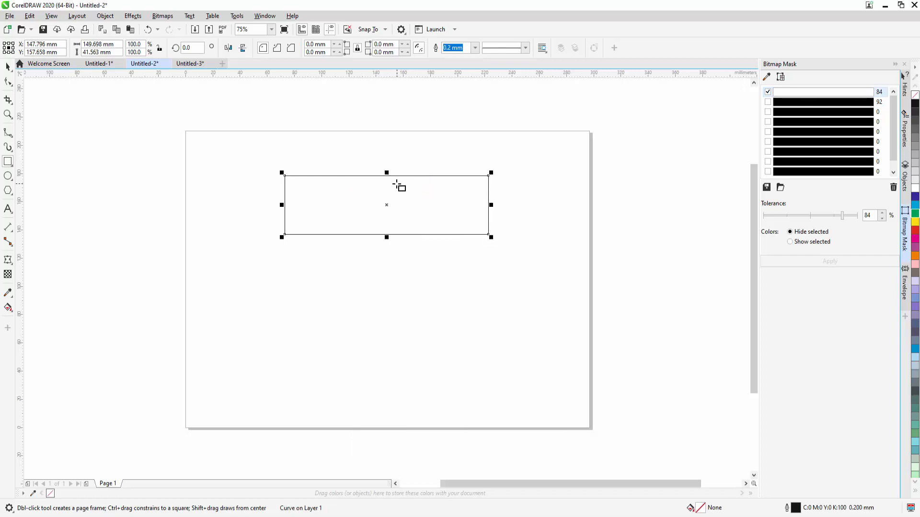
Step: Convert the shape's top edge to a curve with the Shape tool and bend its middle downward
click(8, 82)
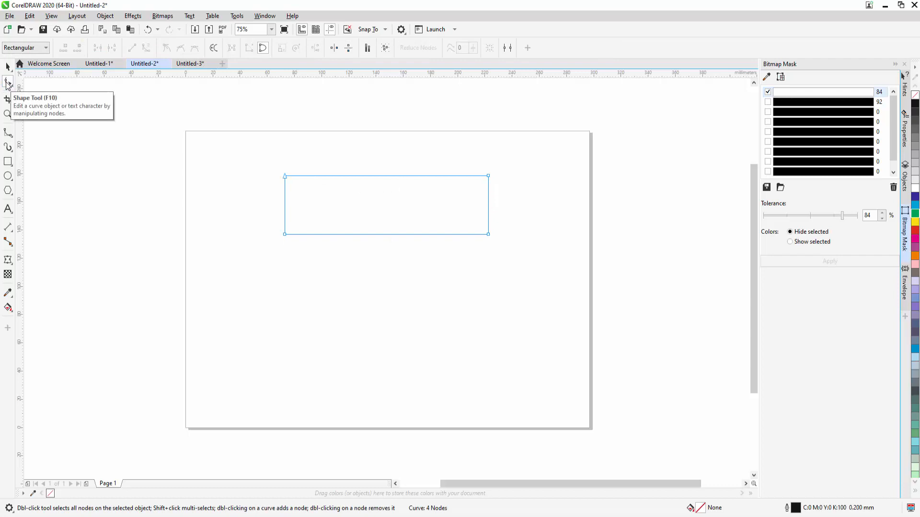
click(7, 85)
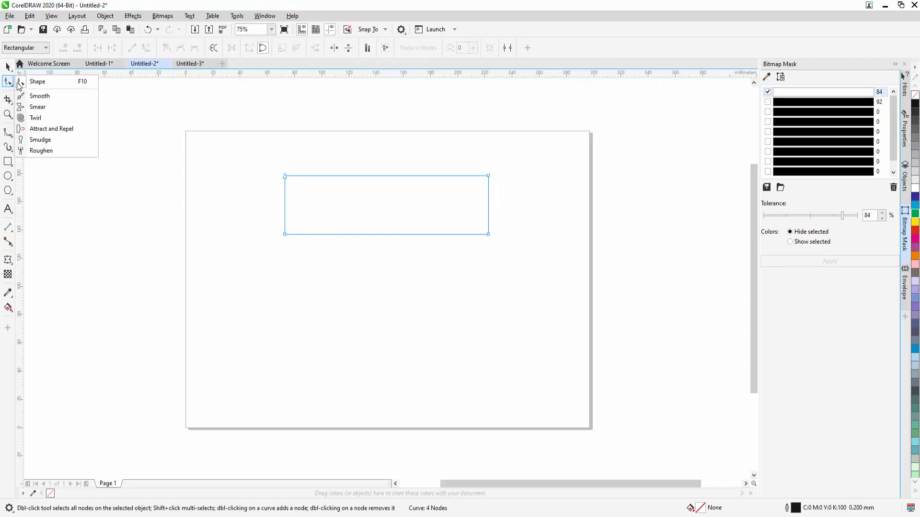
click(379, 177)
click(382, 177)
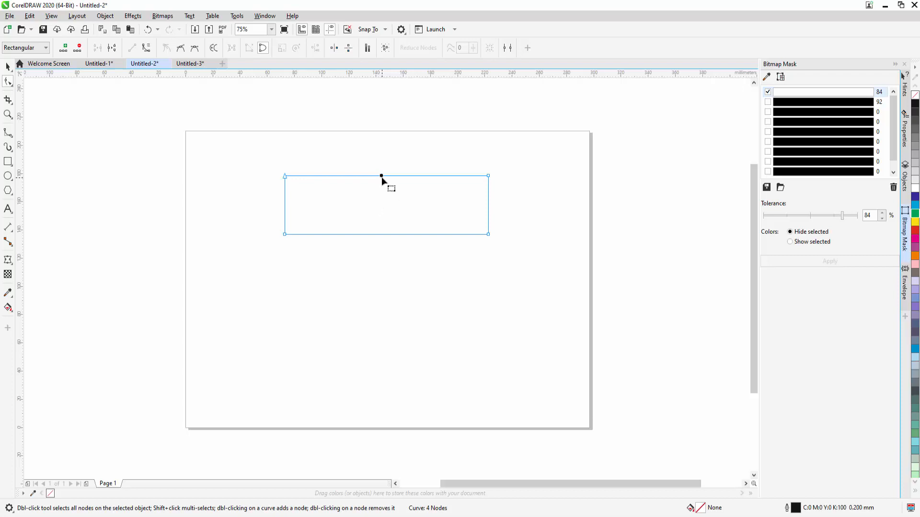
click(146, 47)
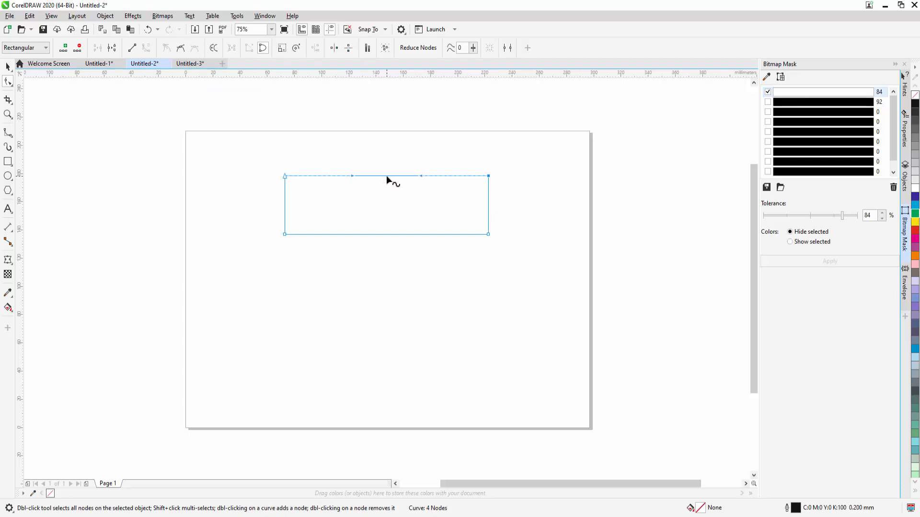
drag(387, 176, 386, 198)
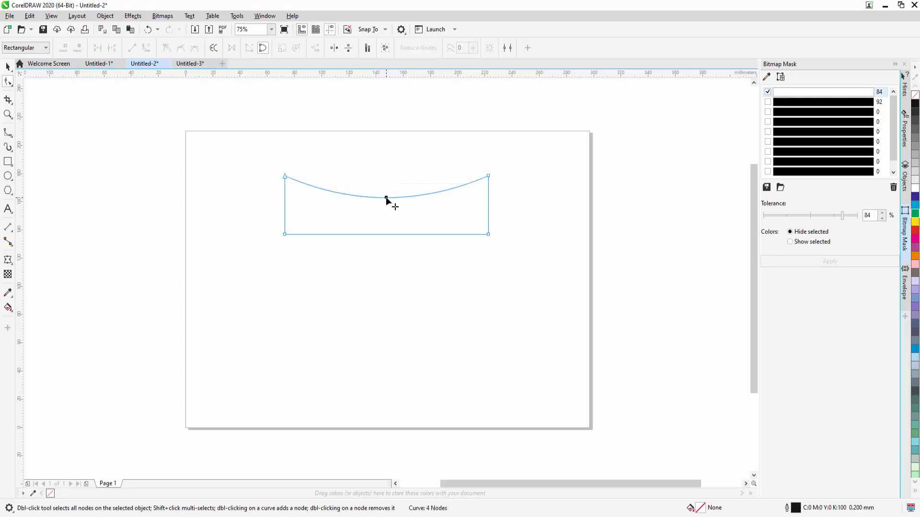
Step: Convert the shape's bottom edge to a curve and bend its middle upward, mirroring the top edge
click(383, 234)
click(146, 48)
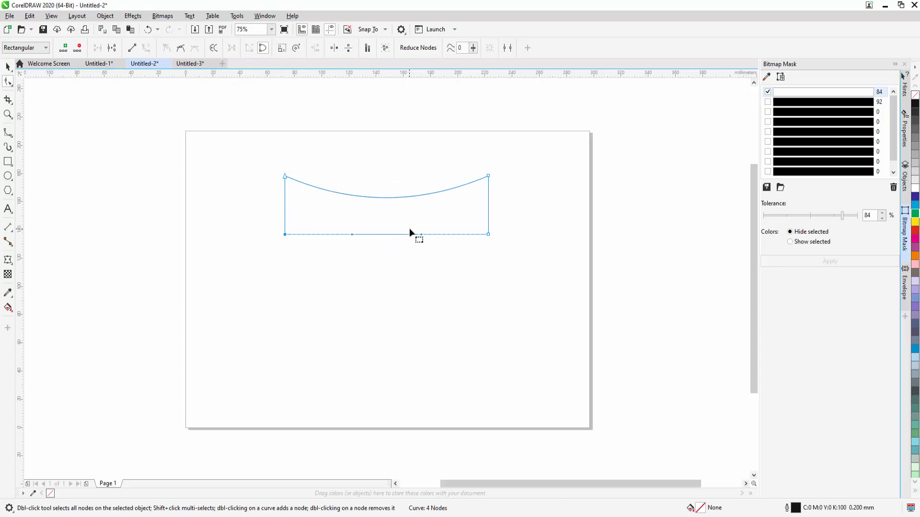
drag(387, 234, 388, 218)
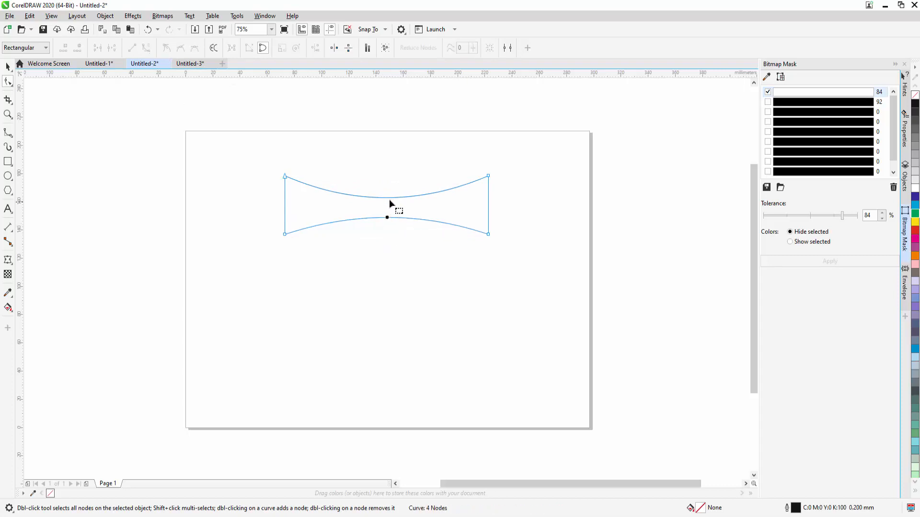
click(410, 258)
Step: Add the artistic text "KUKI CHANNEL" below the curved shape
click(8, 209)
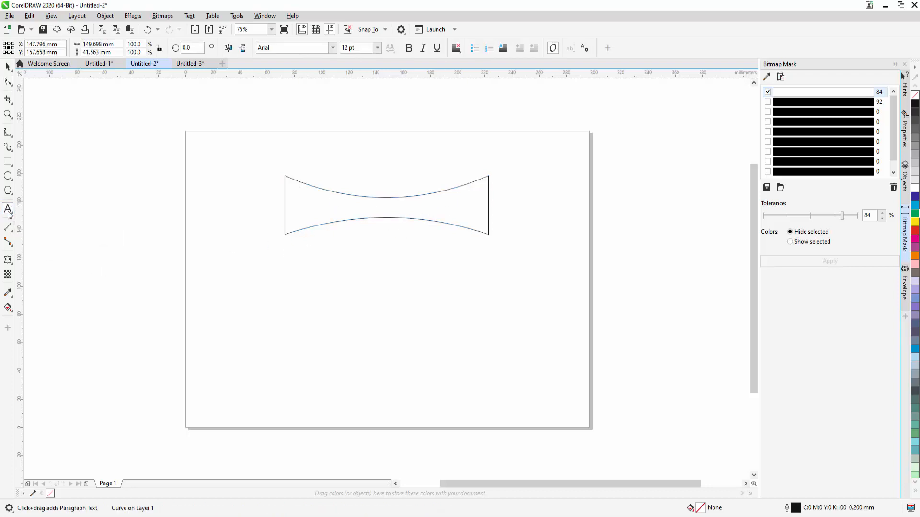
click(318, 300)
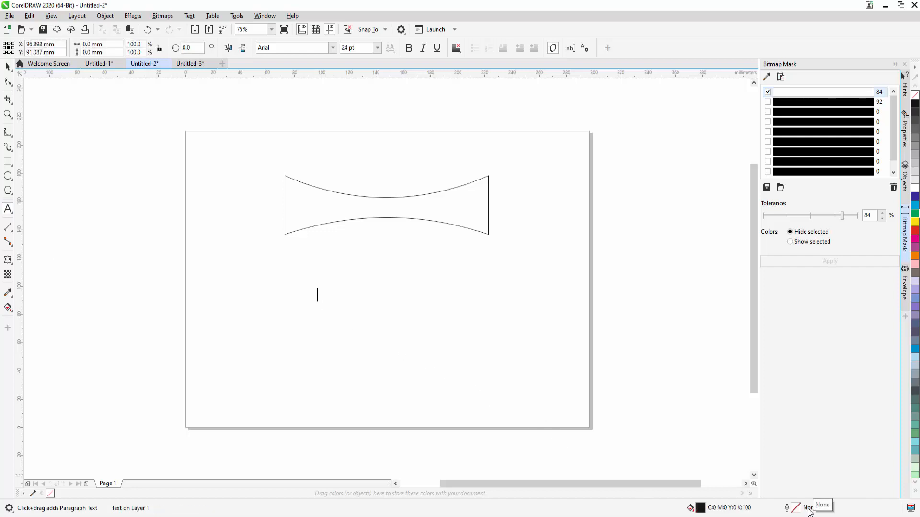
text(KUKI CHANNEL)
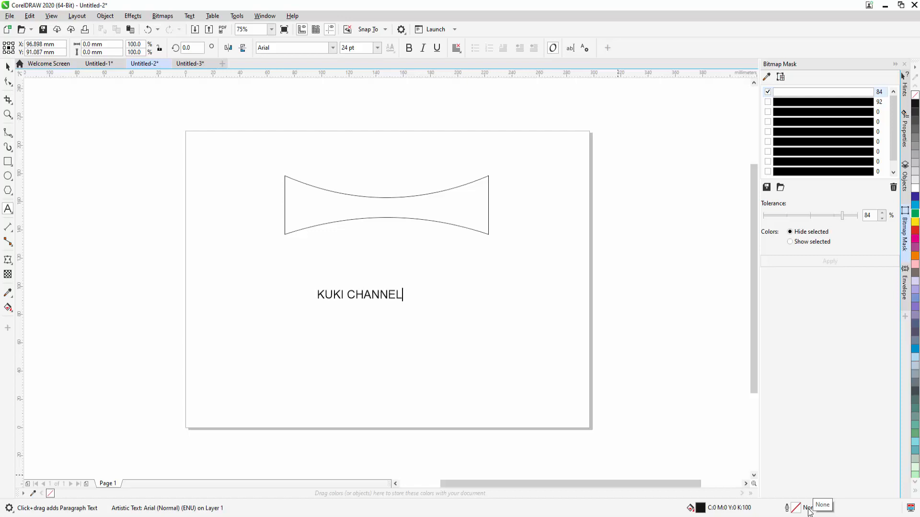
key(Escape)
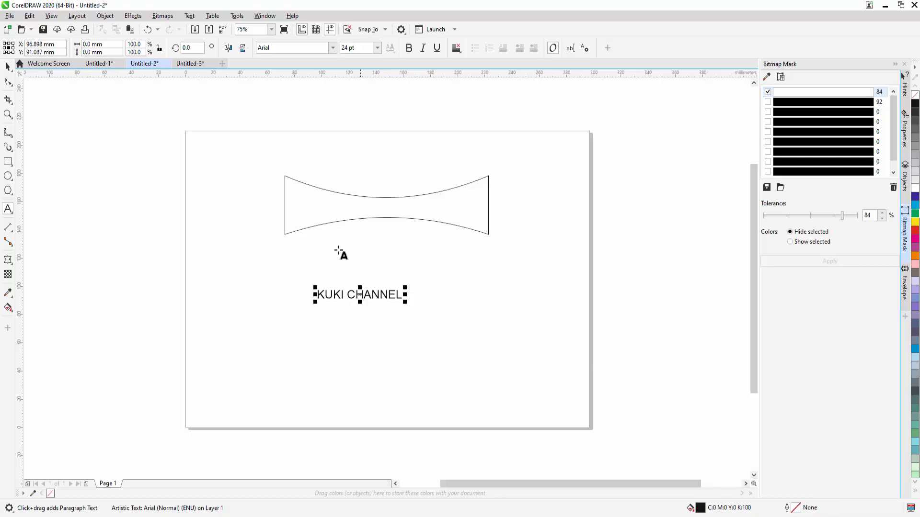
Step: Make the KUKI CHANNEL text bold and enlarge it proportionally to about 131 mm wide
click(8, 81)
key(space)
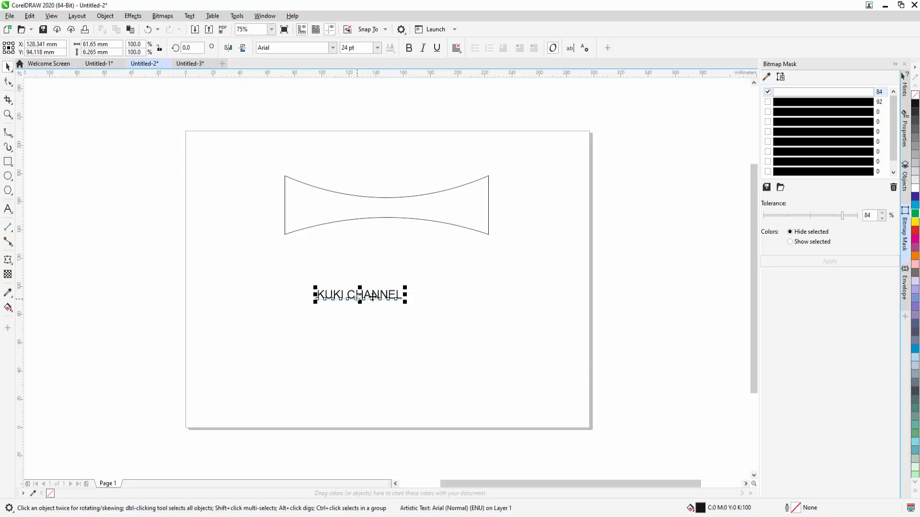
click(409, 48)
drag(407, 287, 499, 242)
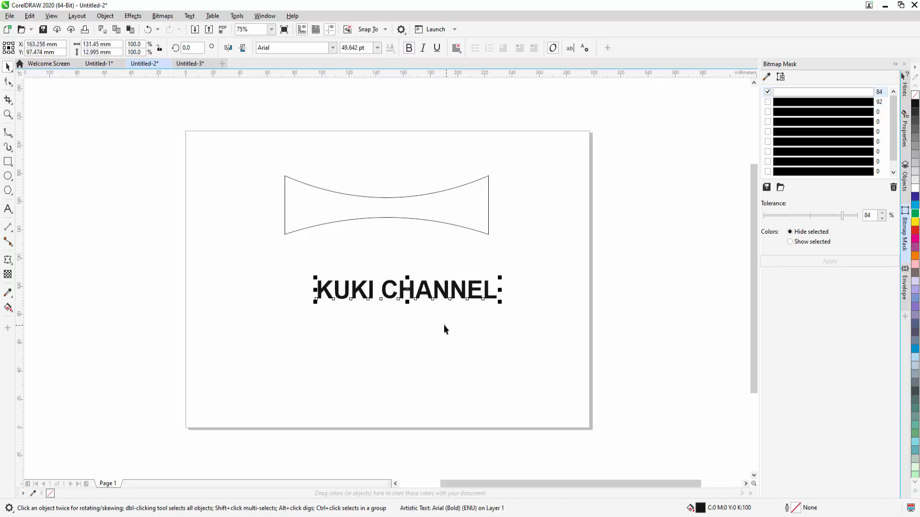
Step: Move the text beneath the curved shape to about X 152 mm, Y 101 mm, and bring up the Envelope docker
drag(442, 298, 427, 297)
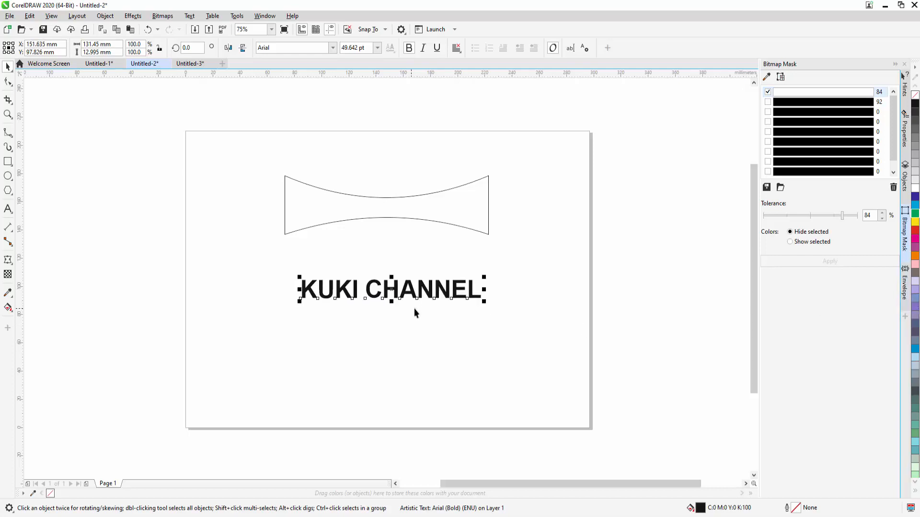
click(904, 287)
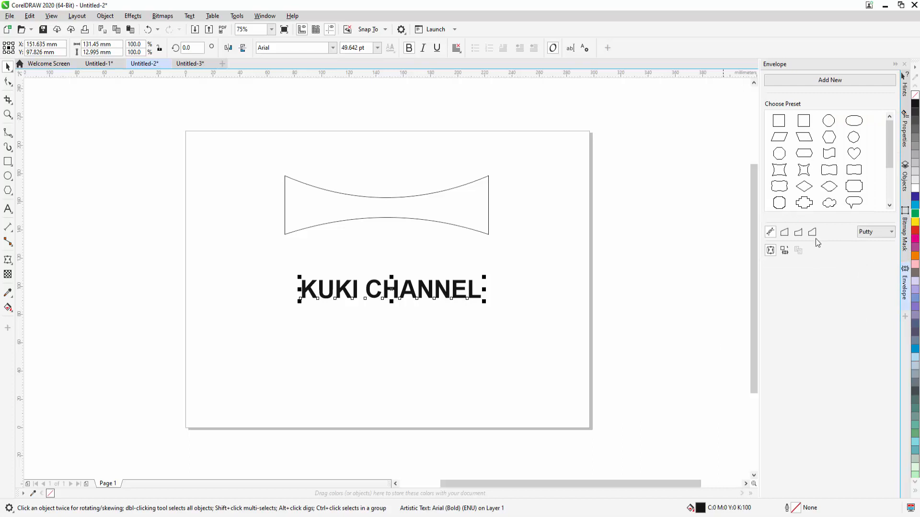
drag(391, 289, 392, 285)
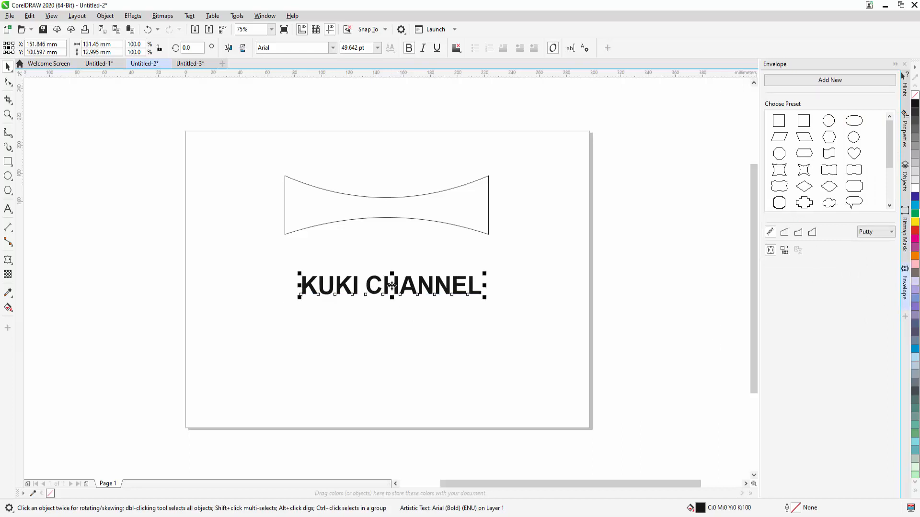
Step: Turn the Envelope docker off and back on
click(268, 16)
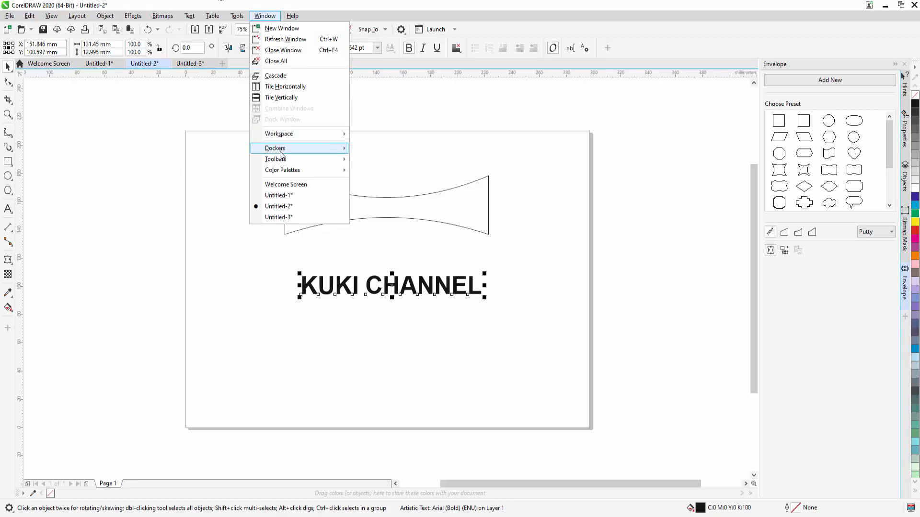
mouse_move(285, 152)
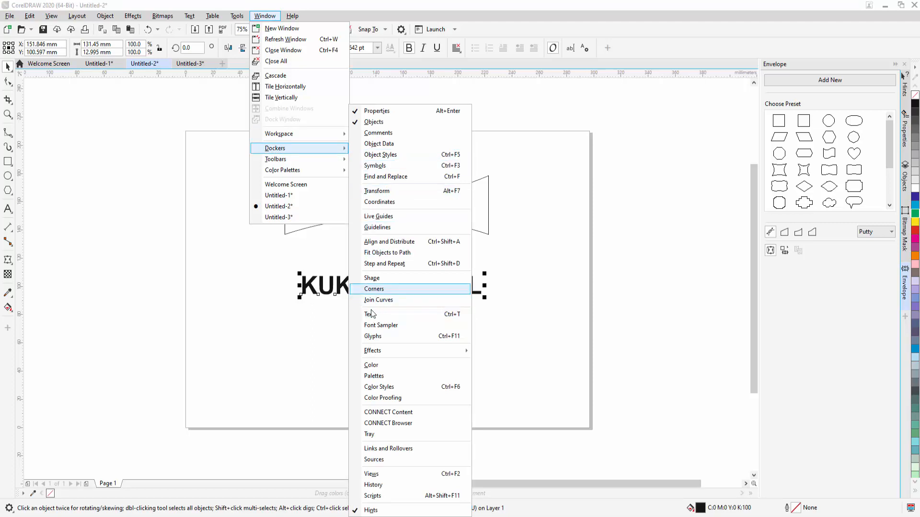
mouse_move(379, 353)
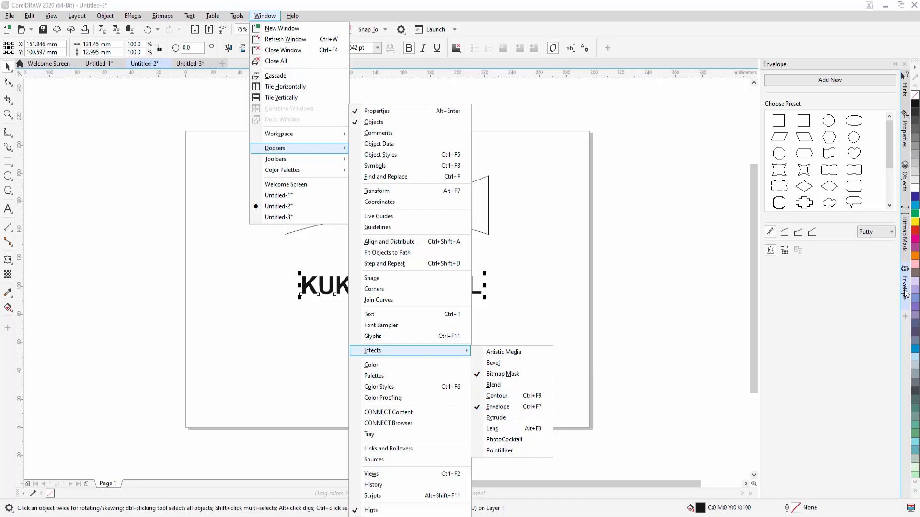
click(496, 408)
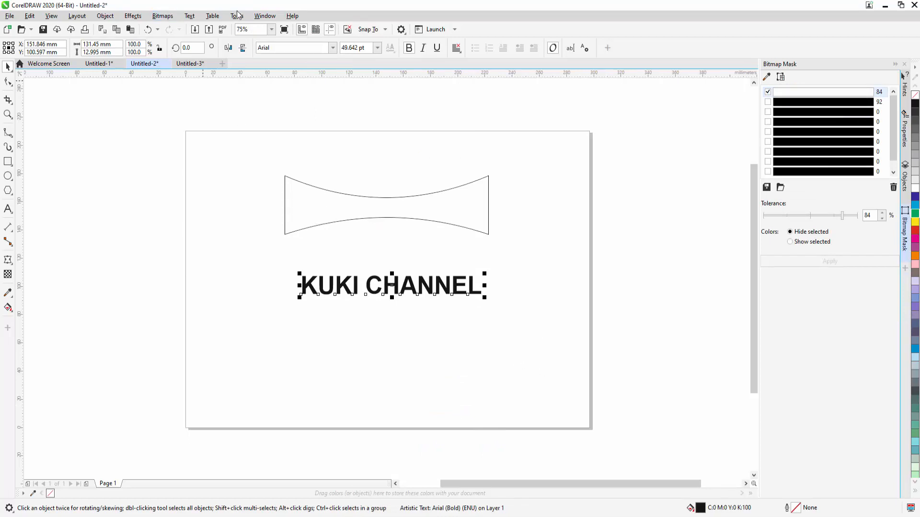
click(267, 19)
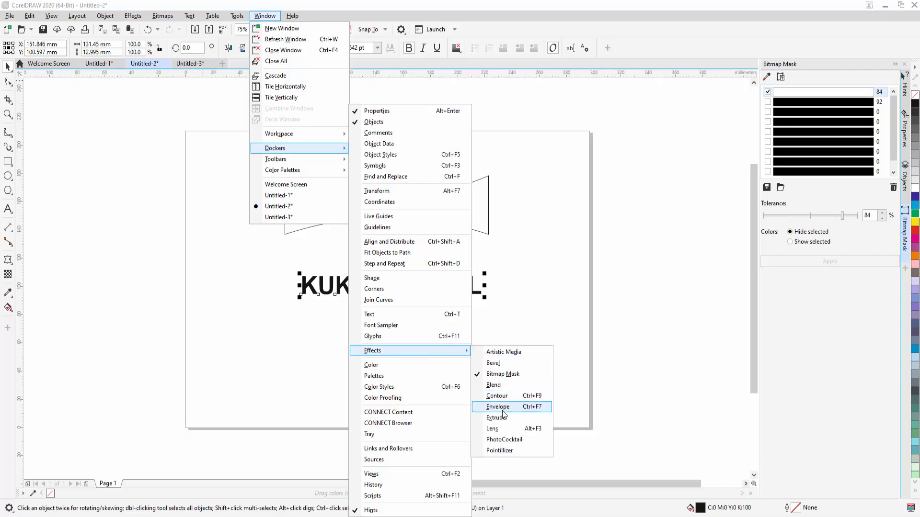
click(502, 410)
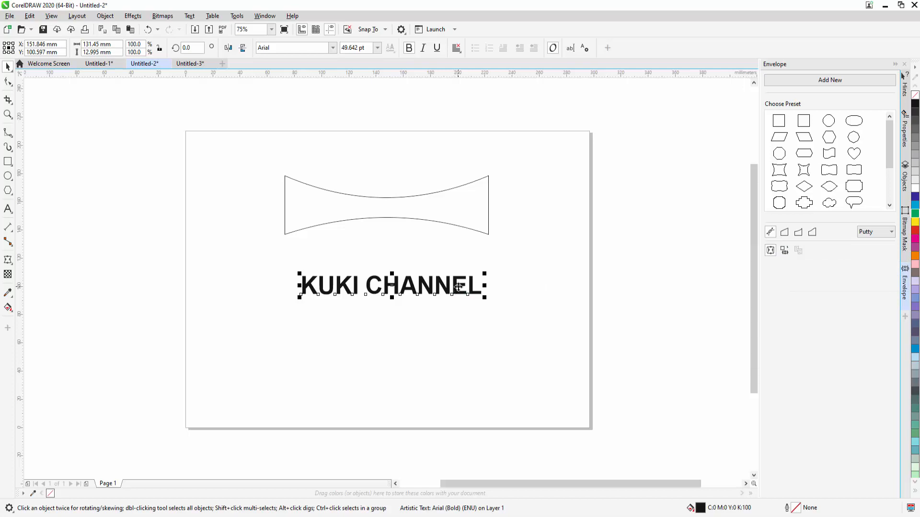
Step: Create the text's envelope from the curved shape and move the warped text into that outline, at about X 147 mm, Y 158 mm
click(784, 250)
click(485, 233)
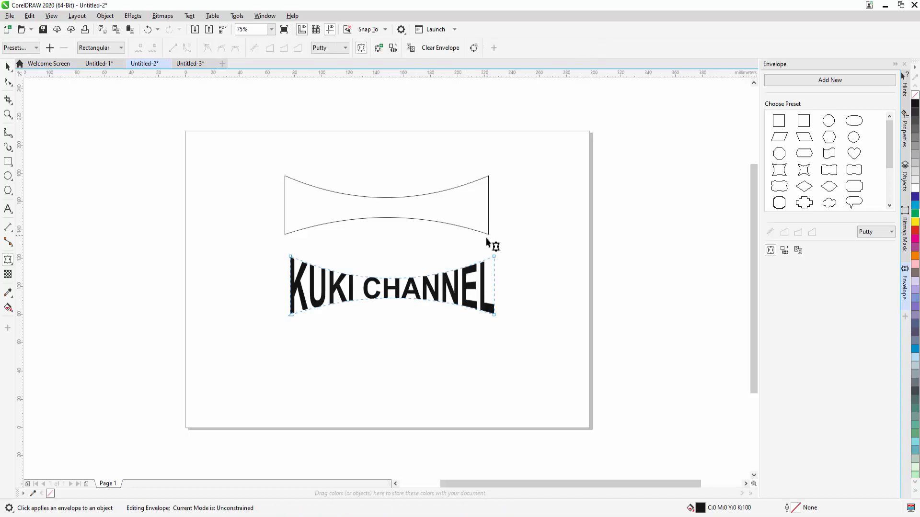
click(8, 67)
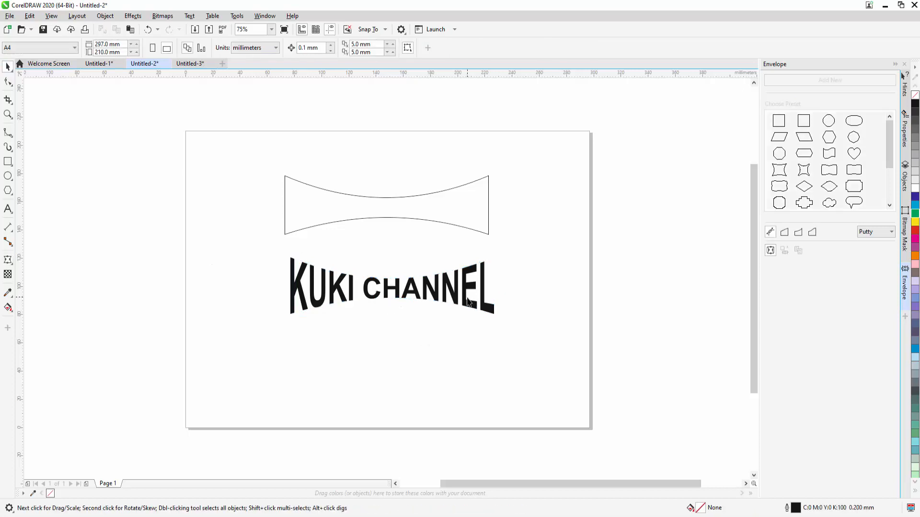
drag(468, 301, 459, 224)
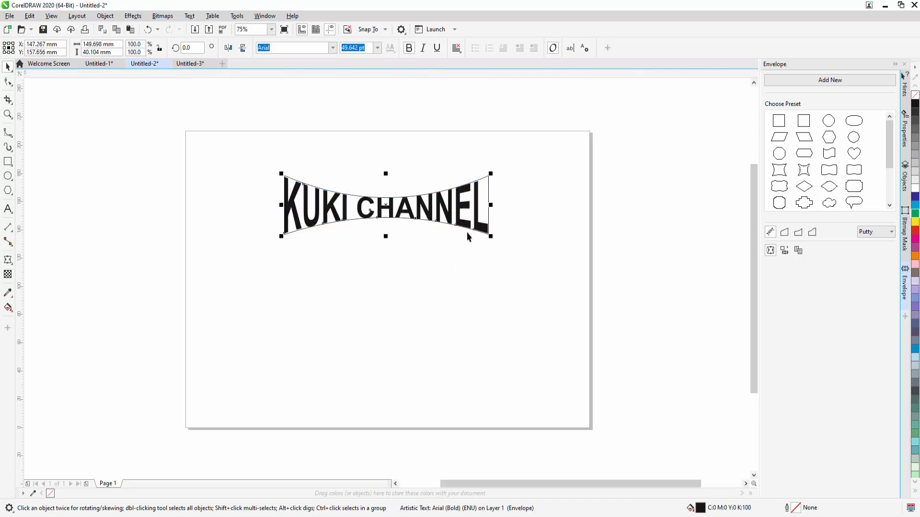
click(501, 287)
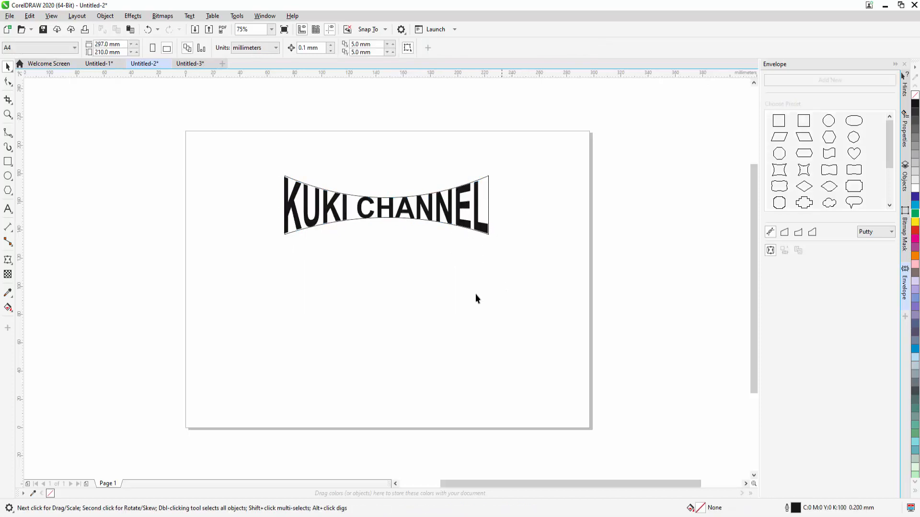
Step: Draw a second rectangle about 155 mm wide and 40 mm high below the warped KUKI CHANNEL text
click(8, 162)
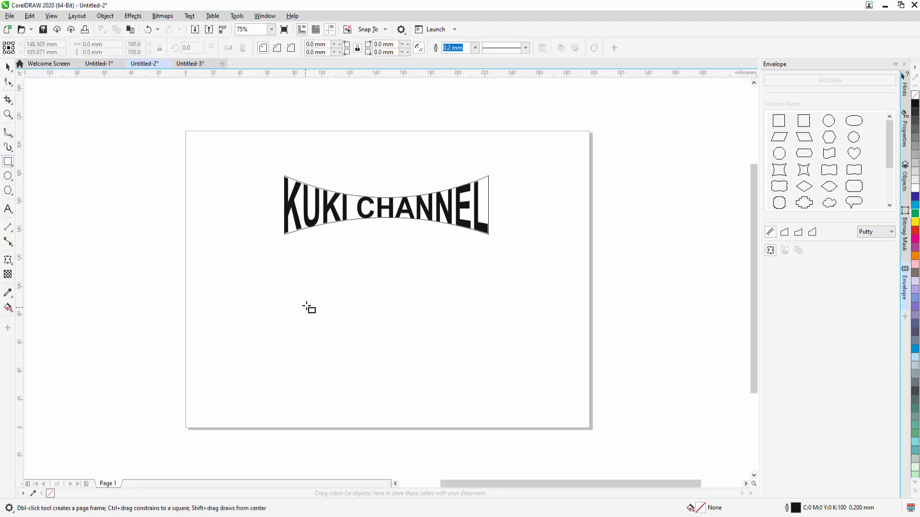
mouse_move(279, 274)
mouse_down()
mouse_move(415, 331)
mouse_move(521, 343)
mouse_move(490, 331)
mouse_up()
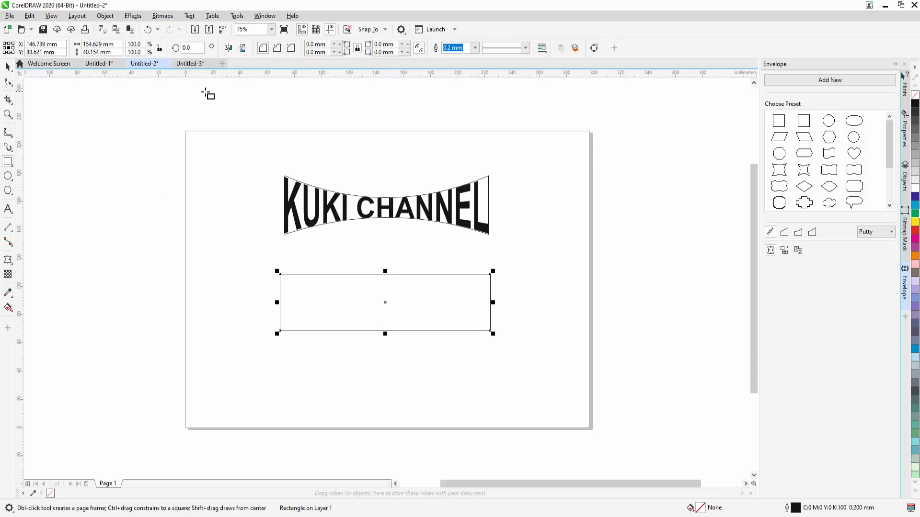
Step: Convert the second rectangle below the warped KUKI CHANNEL text to curves
right_click(385, 272)
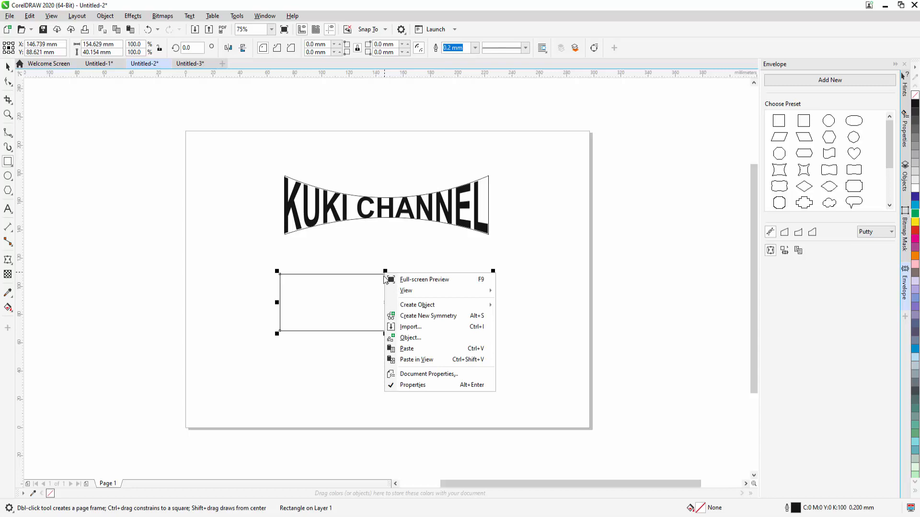
click(371, 274)
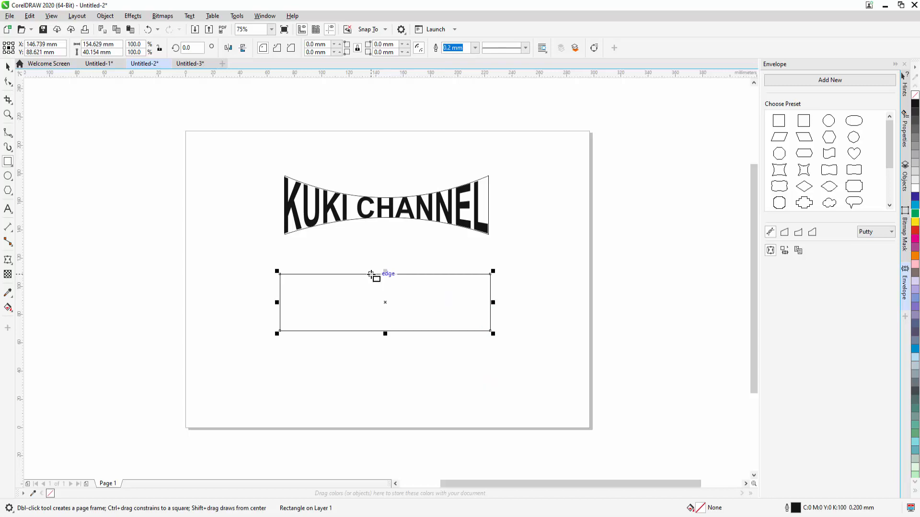
right_click(372, 274)
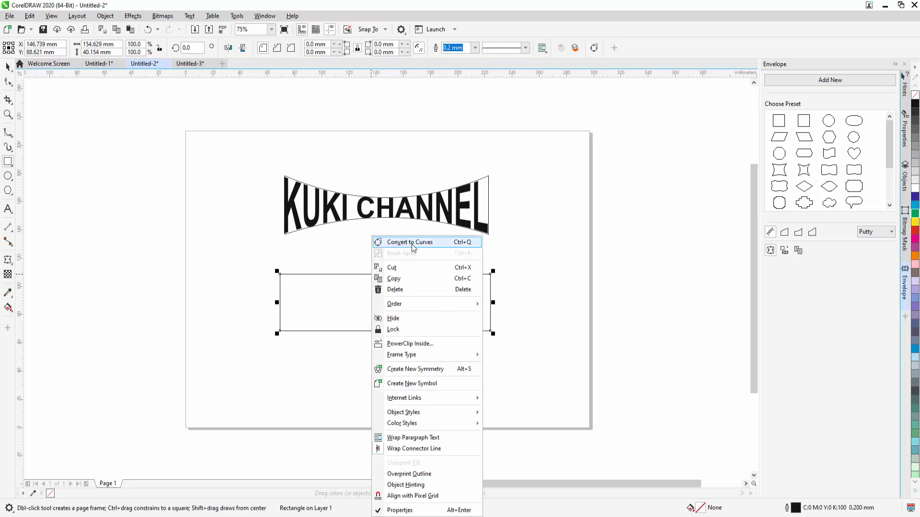
click(431, 243)
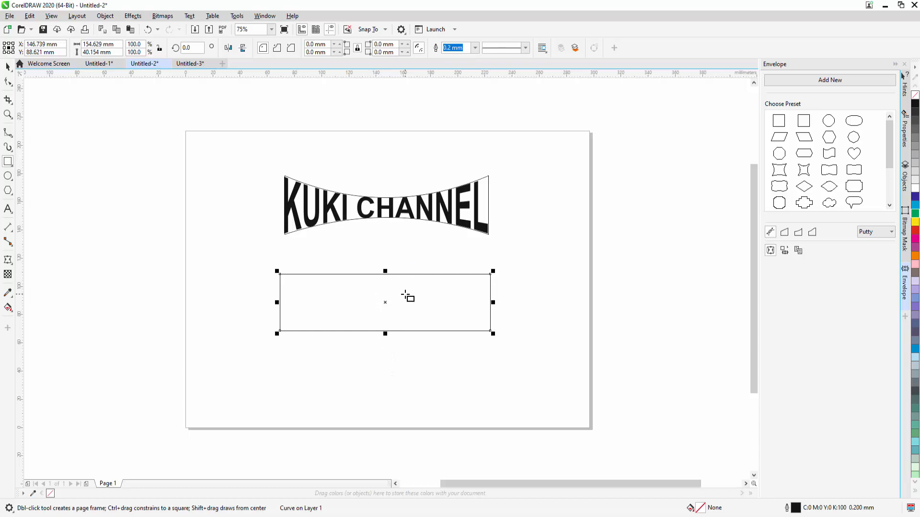
Step: Convert the rectangle's top and bottom edges to curves and bow both downward at their middles, making the shape about 58 mm high
click(8, 82)
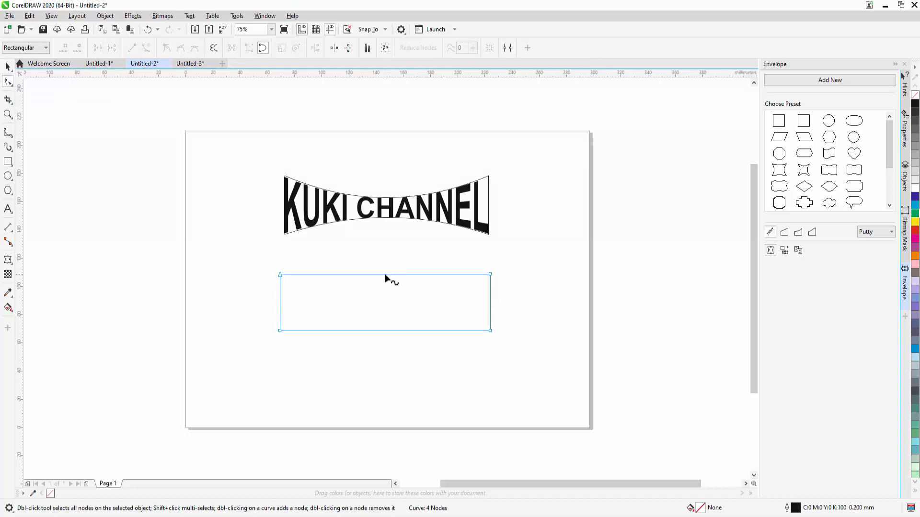
click(383, 274)
click(146, 48)
drag(384, 274, 385, 302)
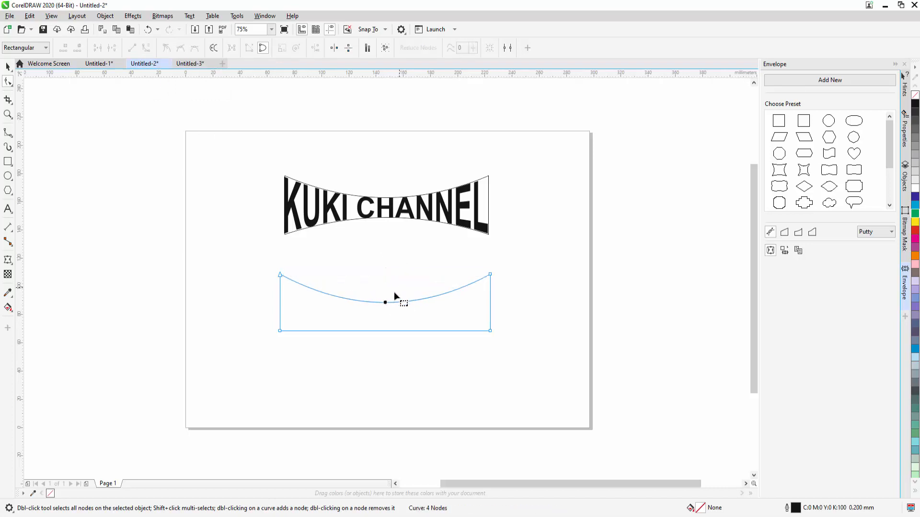
click(384, 331)
click(146, 48)
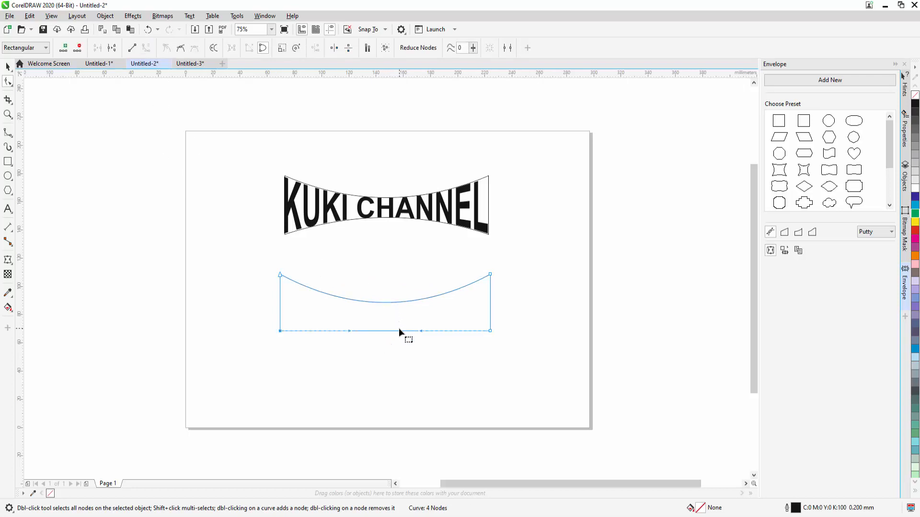
drag(386, 330, 388, 357)
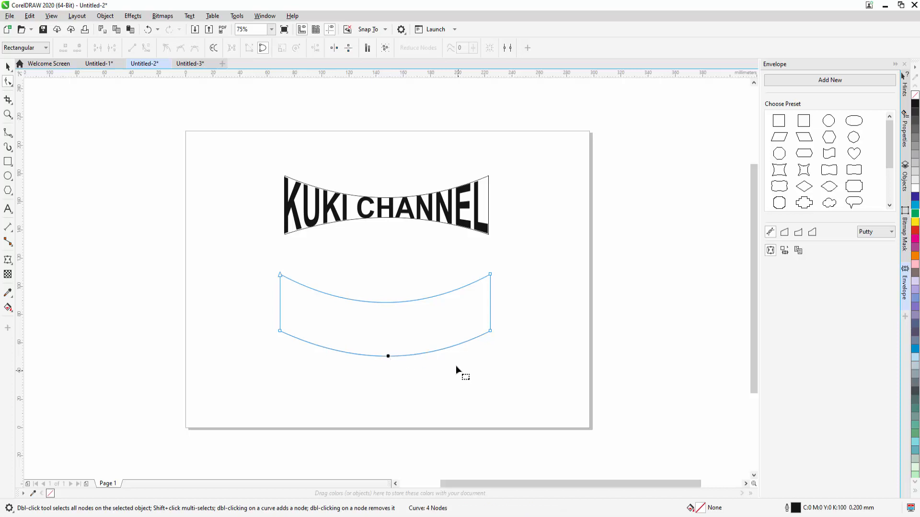
Step: Add the artistic text KUKI CHANNEL beneath the downward-curved shape, centred at about X 109 mm, Y 29 mm
click(8, 211)
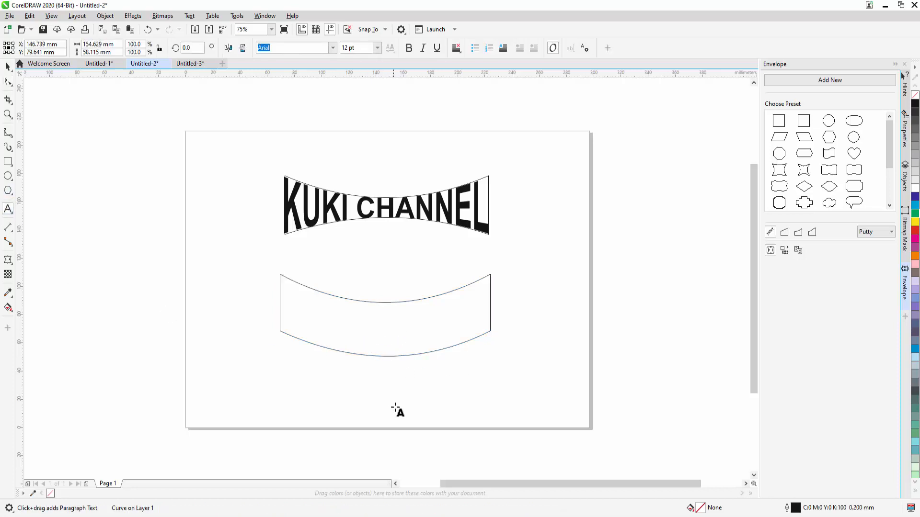
click(290, 386)
text(KUKI CH)
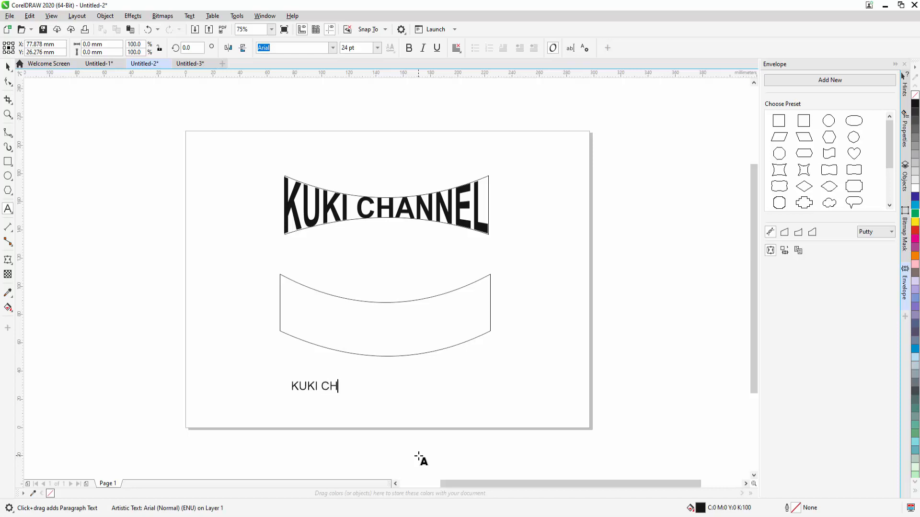
text(ANNEL)
click(7, 67)
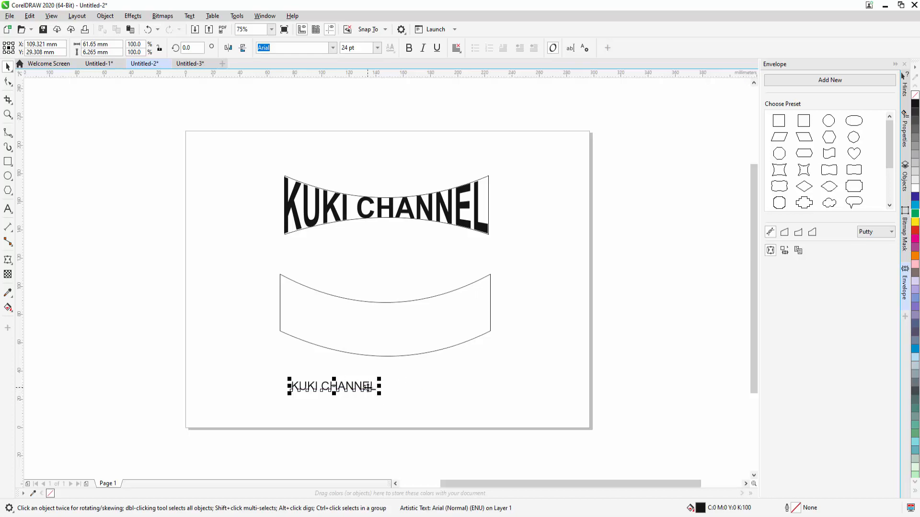
Step: Create the new text's envelope from the downward-curved shape and move the warped text into that outline, at about X 147 mm, Y 79 mm
click(784, 251)
click(487, 300)
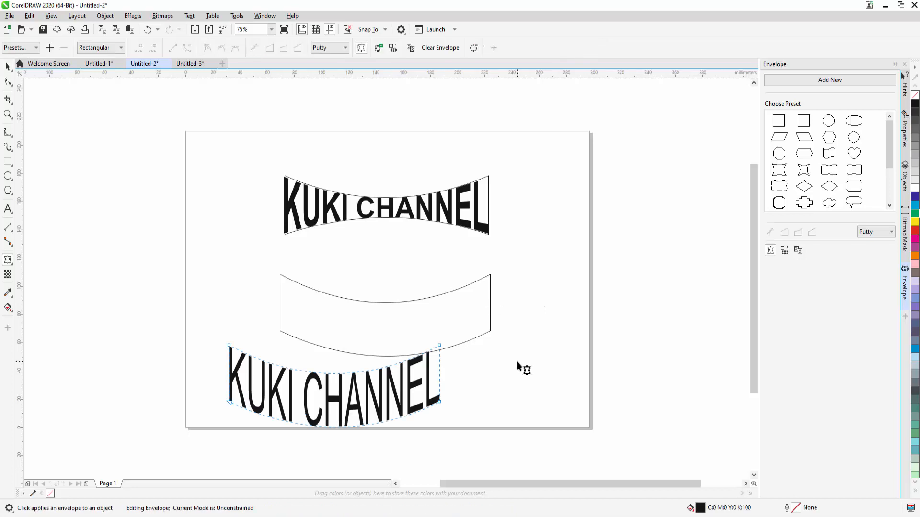
click(7, 67)
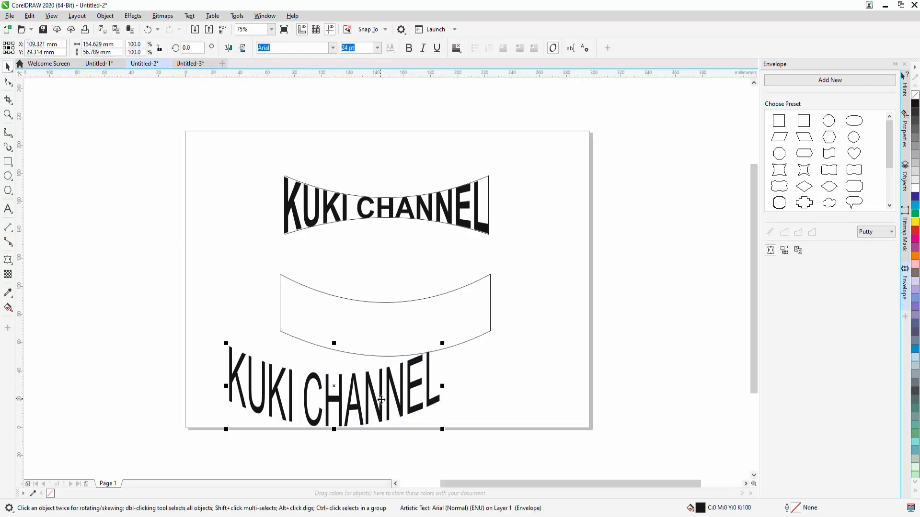
drag(382, 404, 430, 338)
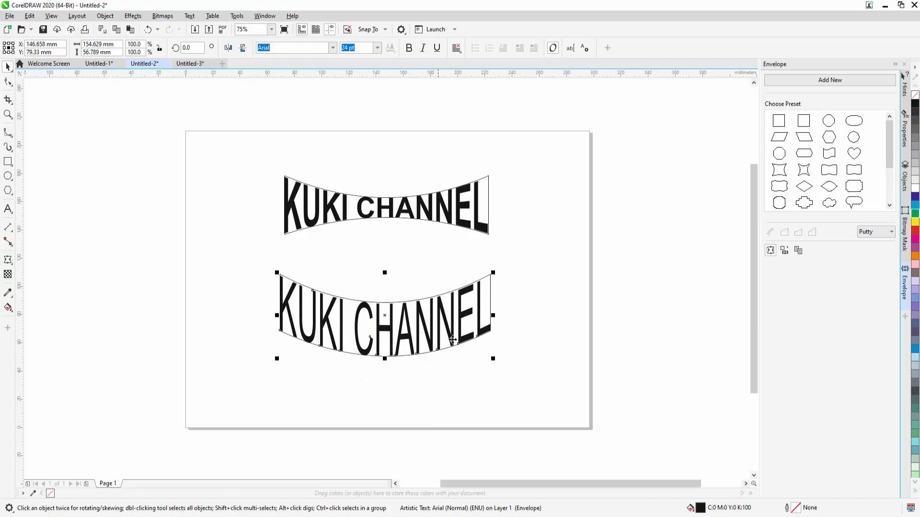
Step: Draw an ellipse about 150 mm wide and 75 mm high over the page's right edge, and add KUKI CHANNEL text beneath the second warped text
click(8, 176)
drag(522, 220, 728, 327)
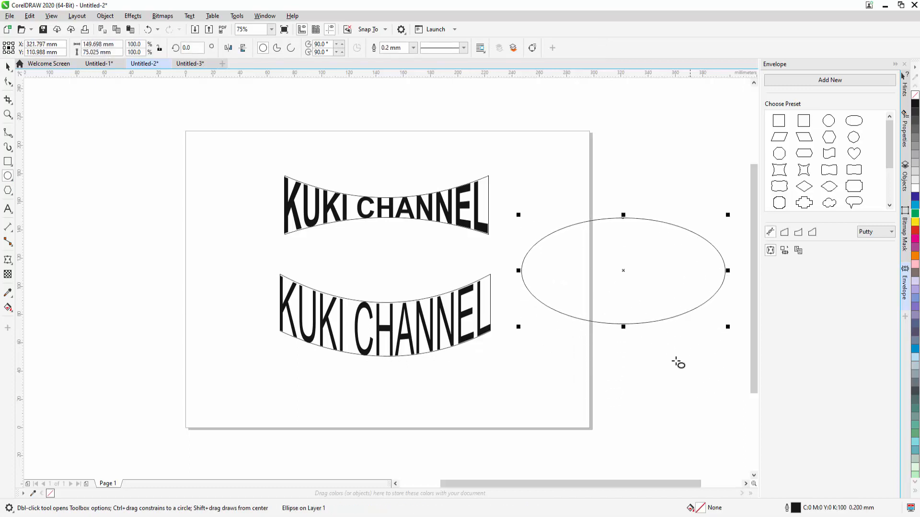
click(7, 209)
click(353, 402)
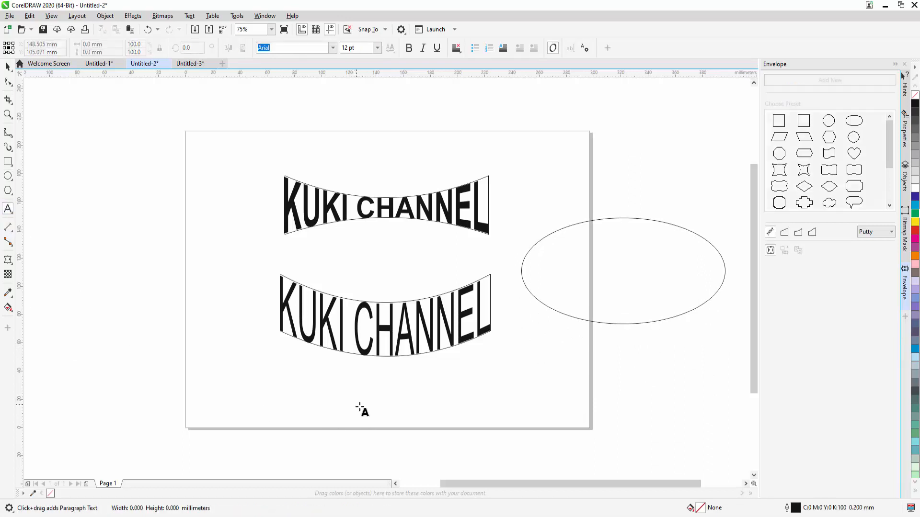
text(KUKI)
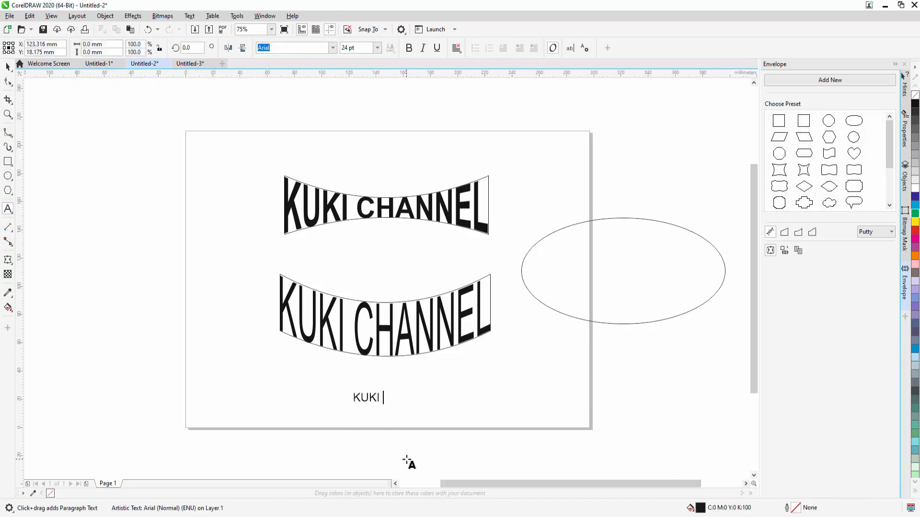
text( CHANNEL)
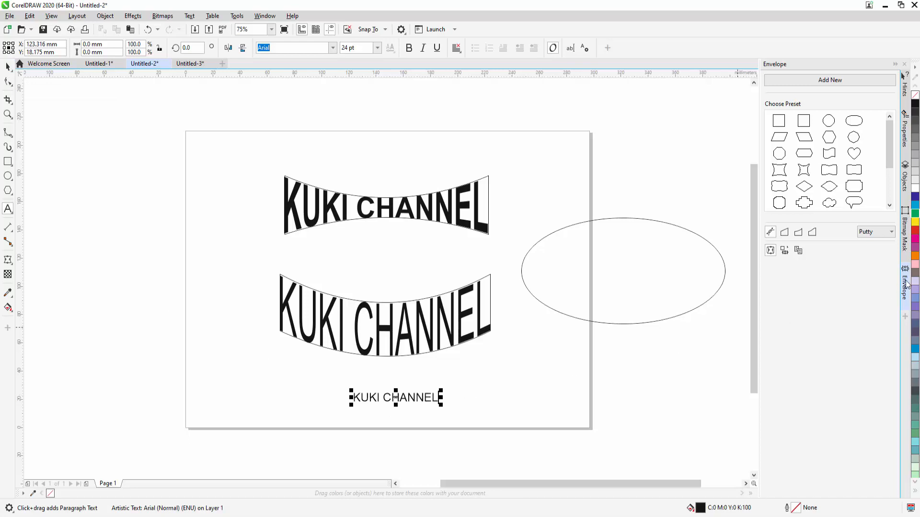
Step: Create the newest KUKI CHANNEL text's envelope from the ellipse
click(786, 252)
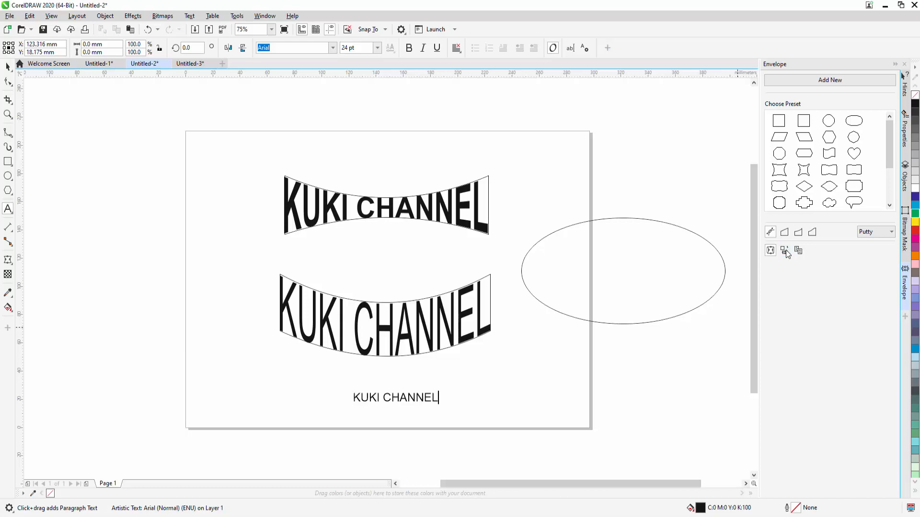
click(694, 308)
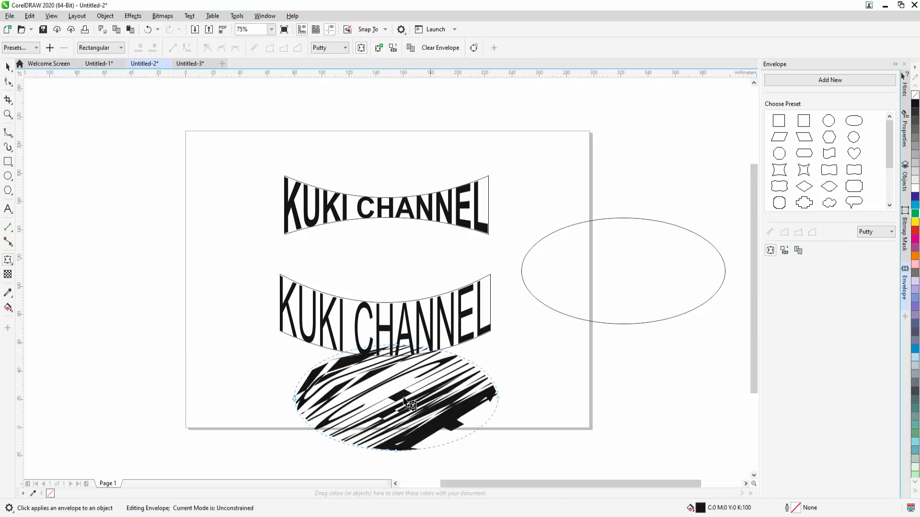
click(8, 66)
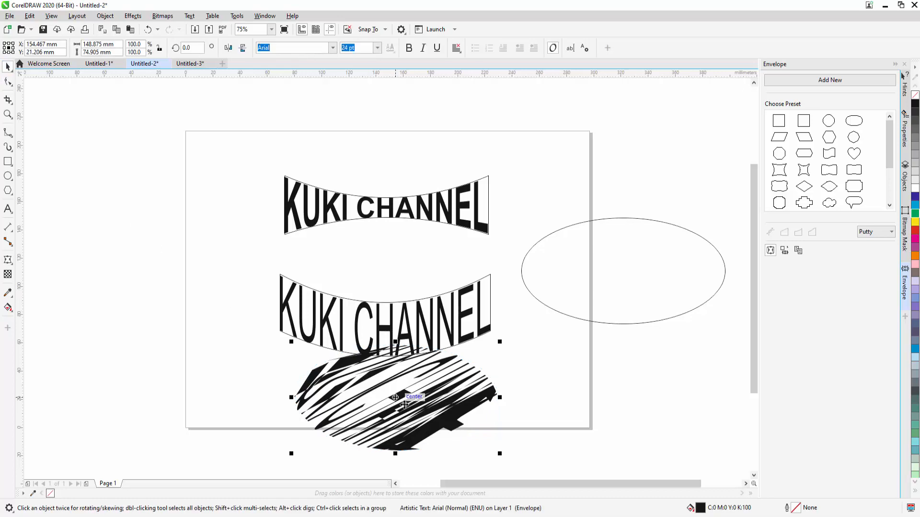
Step: Move the ellipse-warped text to about X 321 mm, Y 111 mm, and the ellipse outline to about X 297 mm, Y 81 mm
drag(439, 415, 666, 296)
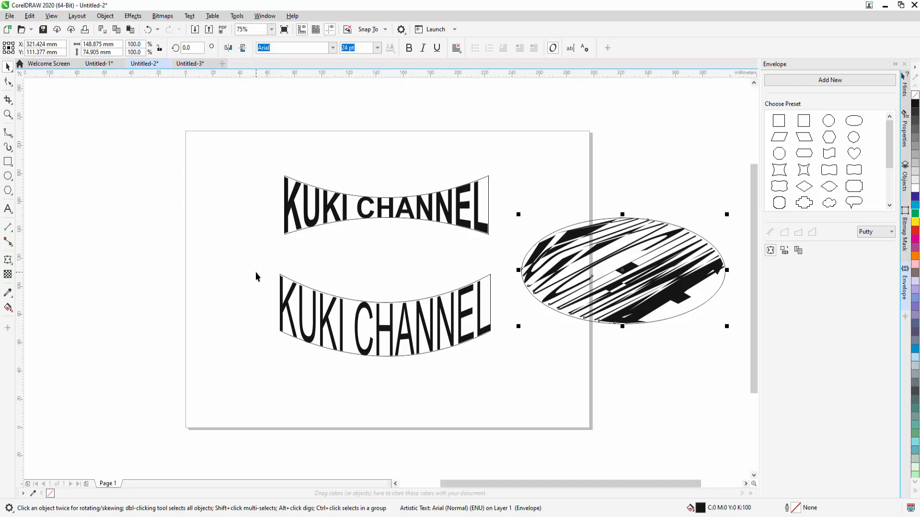
drag(642, 249, 610, 292)
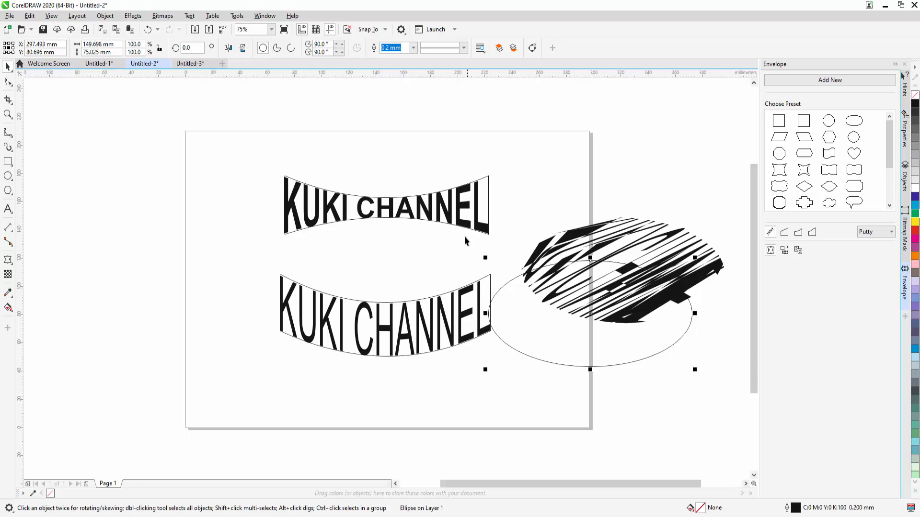
Step: Try red, green, cyan and Twilight Blue fills on the lower curved KUKI CHANNEL text, and settle on C:60 M:0 Y:40 K:40
click(402, 336)
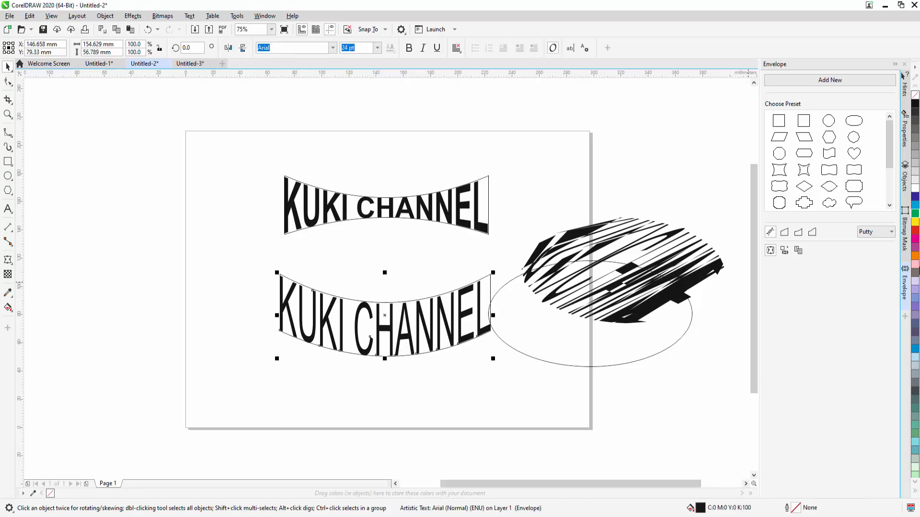
click(917, 231)
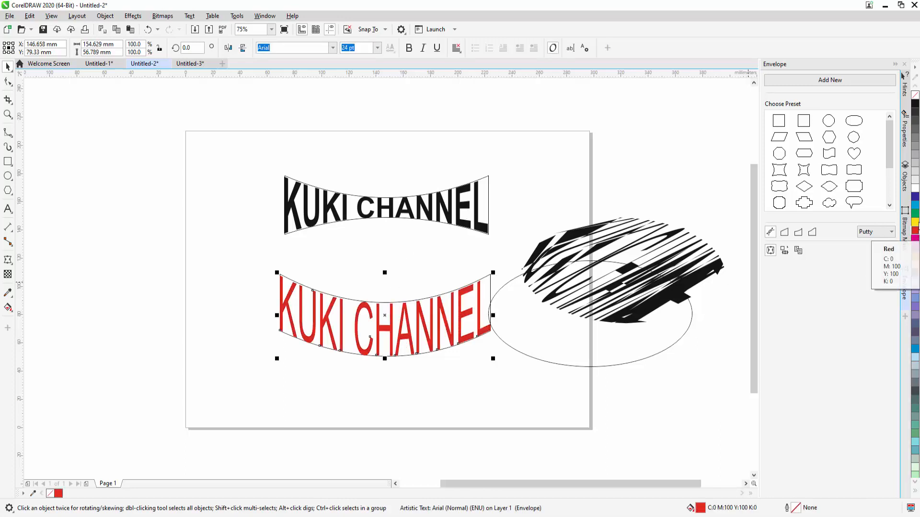
click(916, 214)
click(916, 205)
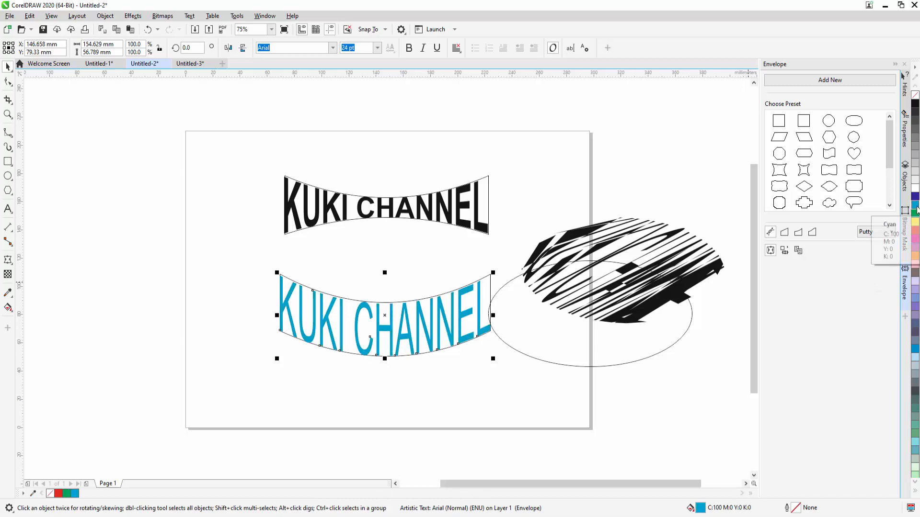
click(915, 318)
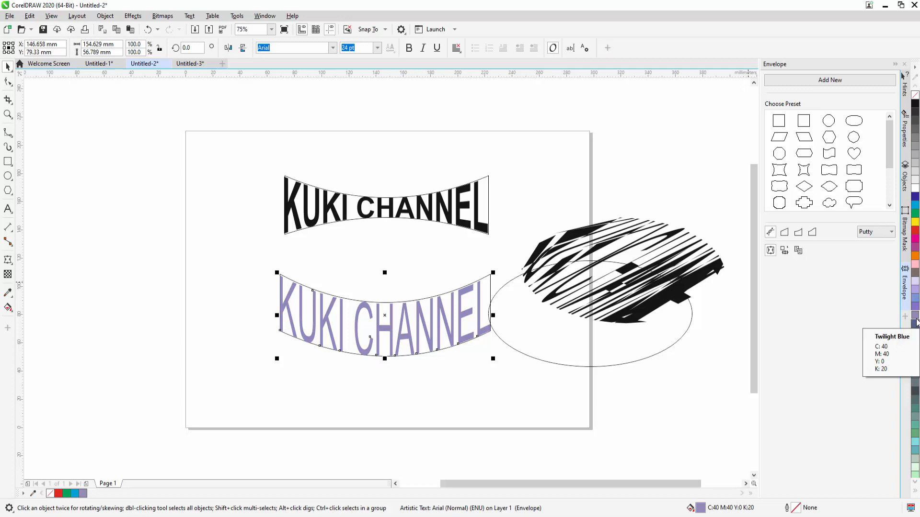
click(915, 407)
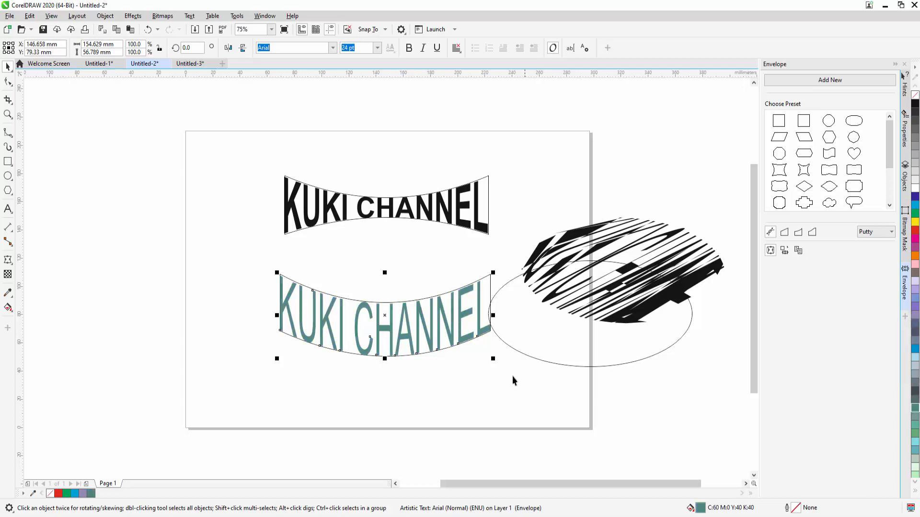